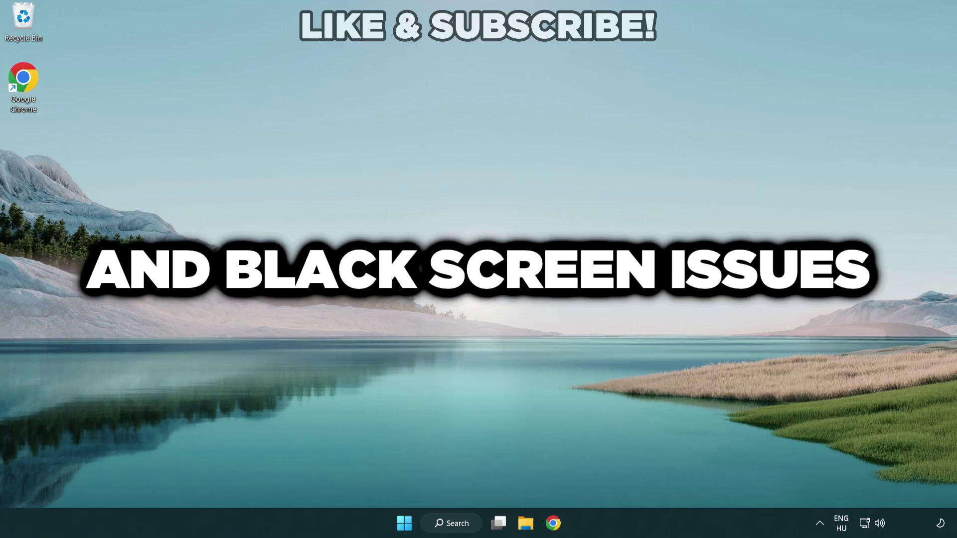
Bring up Windows Search from the taskbar to look for Device Manager
left_click(456, 523)
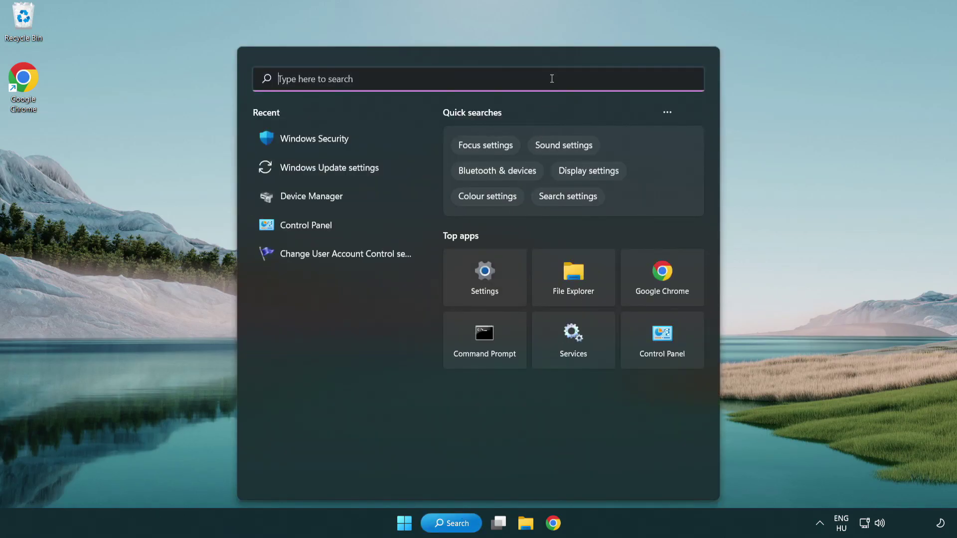
type("devic")
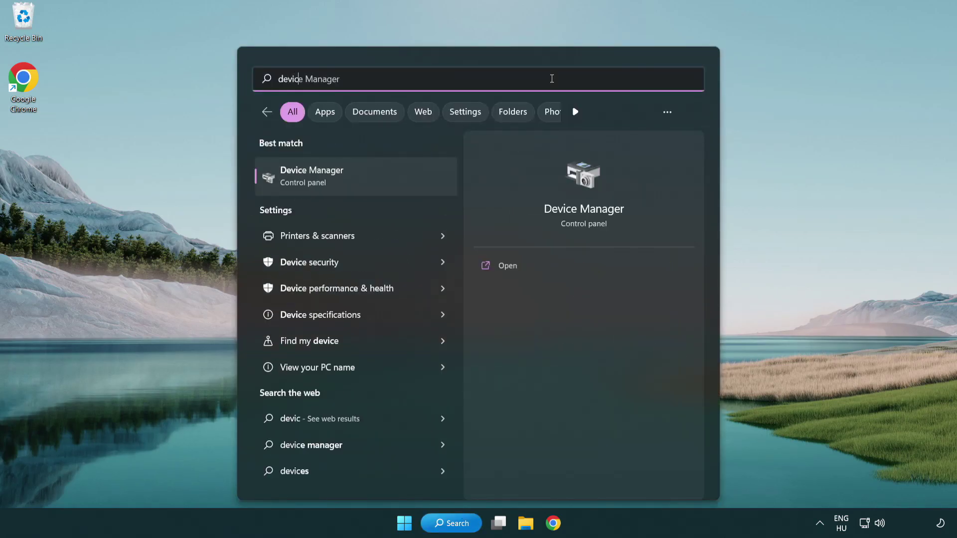
type("e manager")
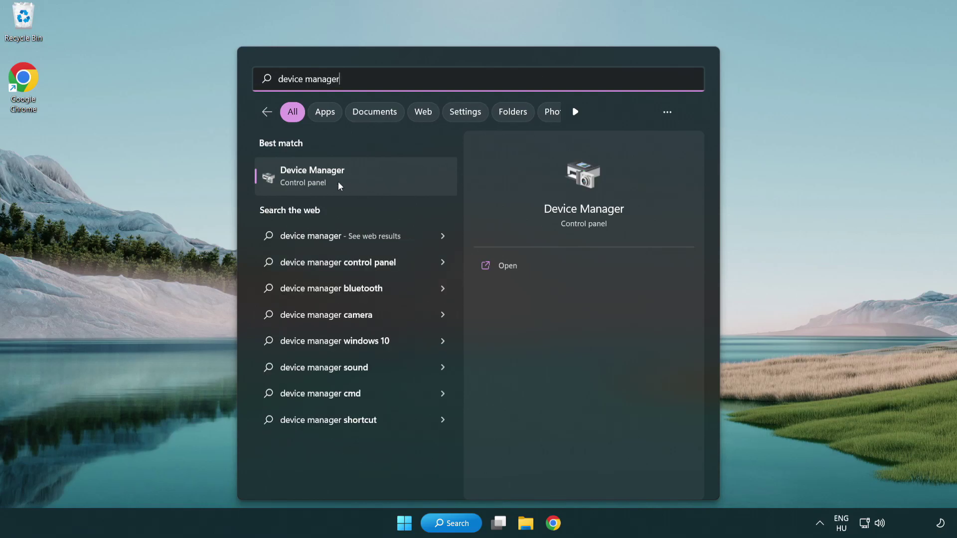
Launch Device Manager and locate the VMware SVGA 3D adapter under Display adapters
left_click(383, 184)
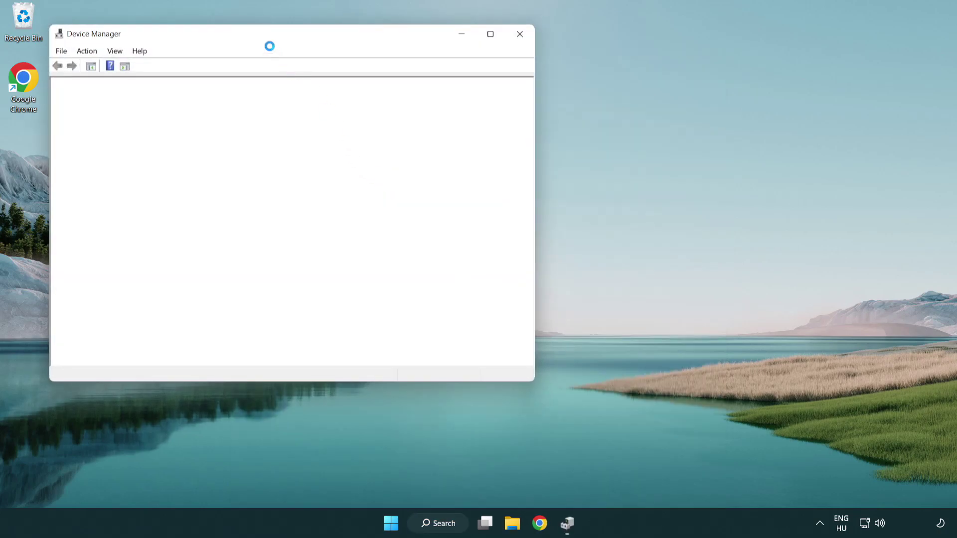
left_click_drag(260, 38, 420, 97)
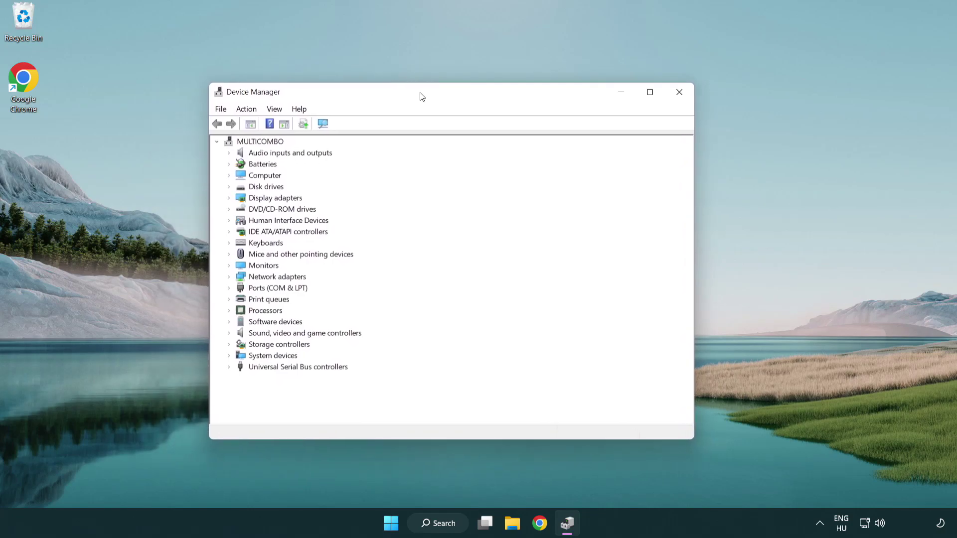
left_click(262, 198)
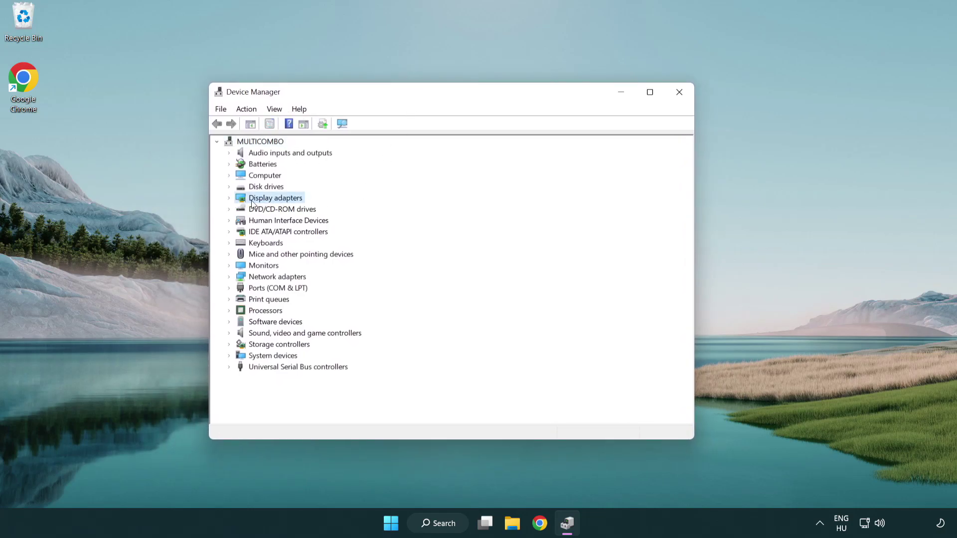
left_click(229, 199)
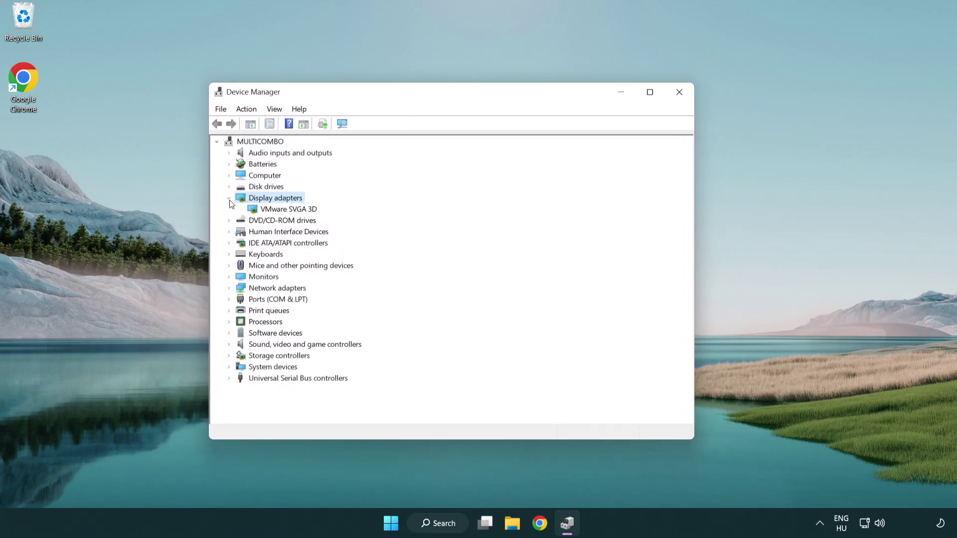
left_click(284, 217)
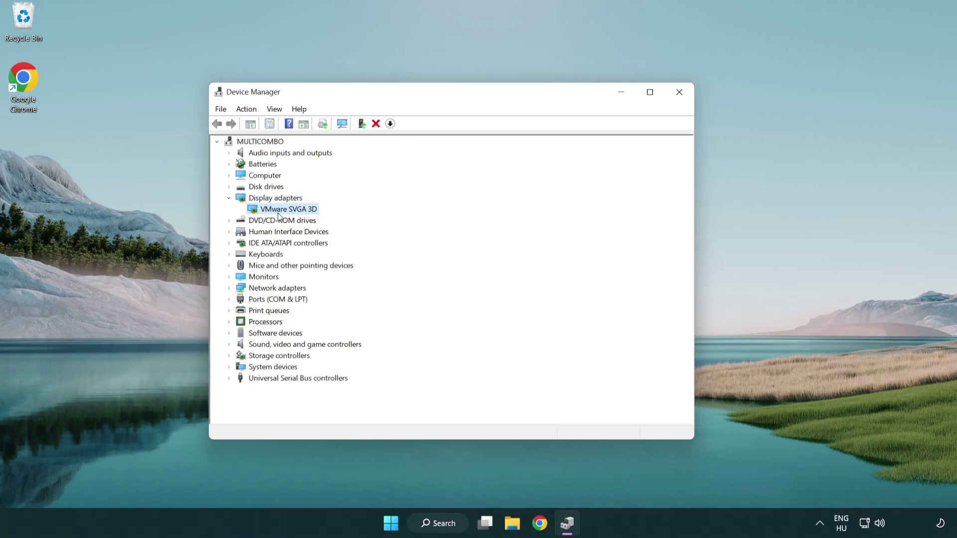
Update the VMware SVGA 3D driver by automatic search, then close the result and Device Manager
right_click(284, 214)
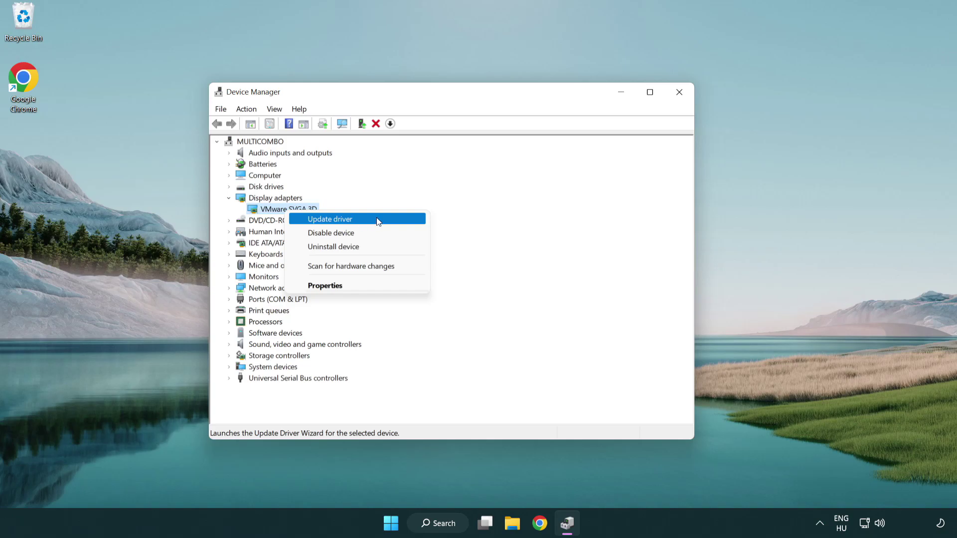
left_click(376, 218)
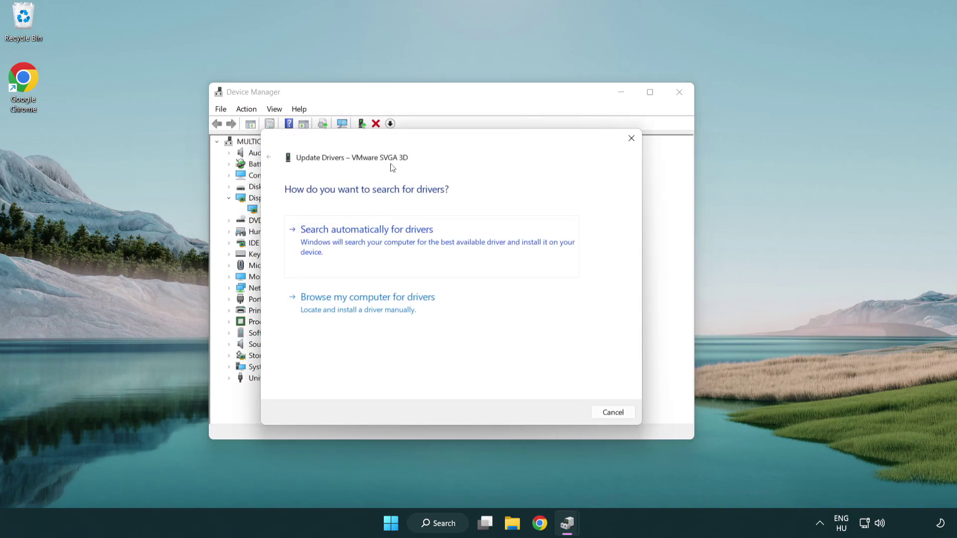
left_click_drag(403, 144, 422, 138)
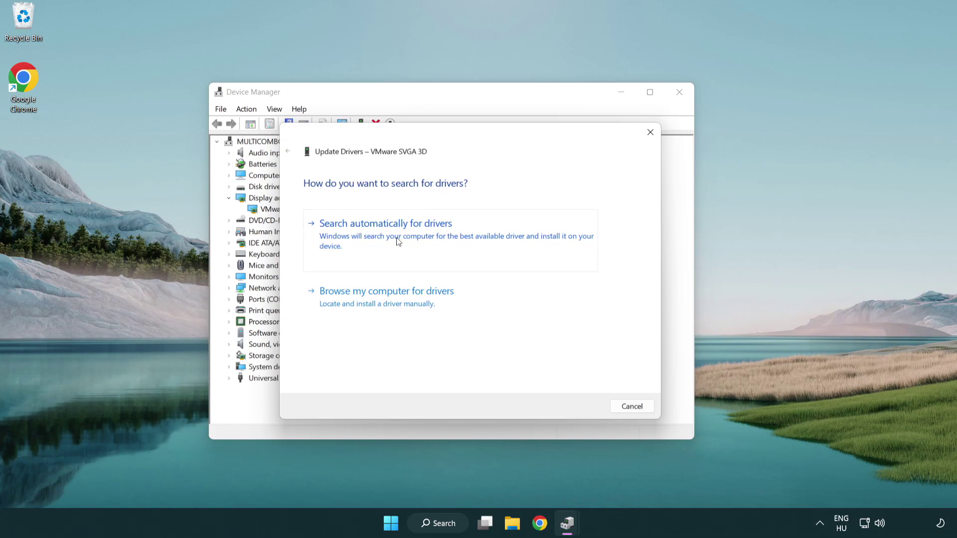
left_click(422, 234)
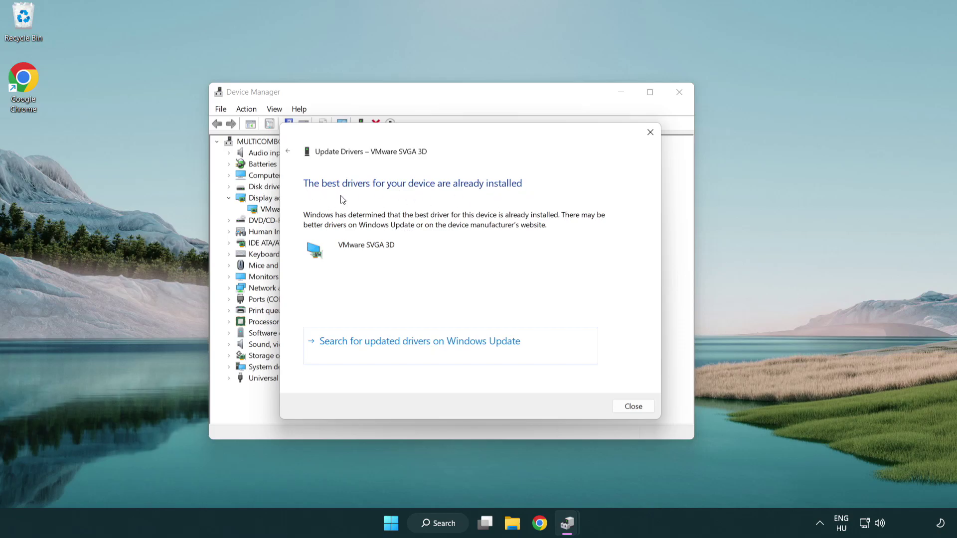
left_click(634, 407)
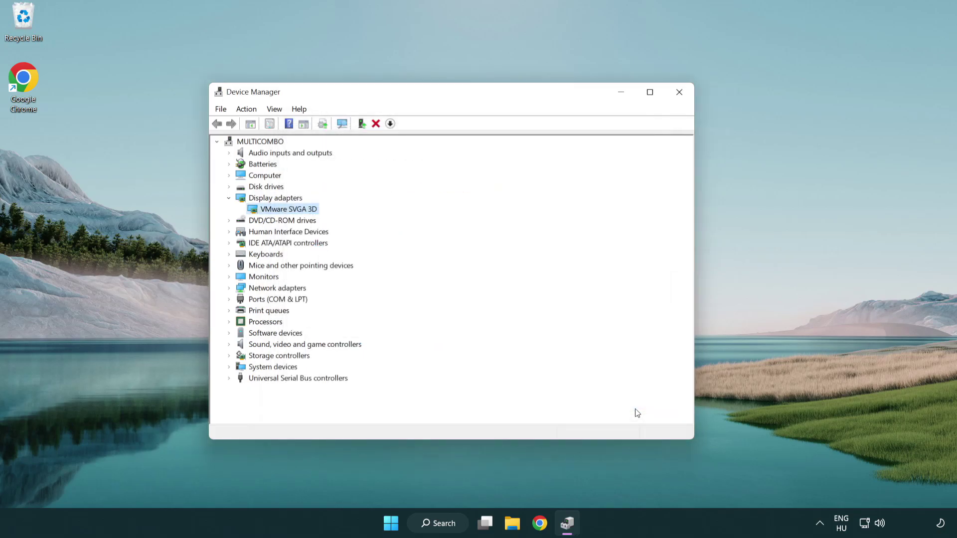
left_click(680, 93)
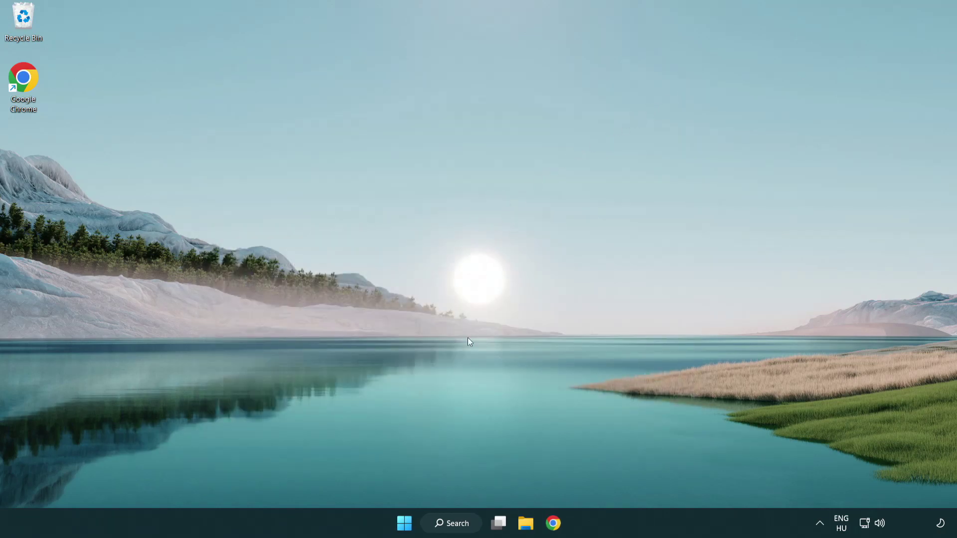
Search for "update" and launch the Windows Update settings page
left_click(461, 524)
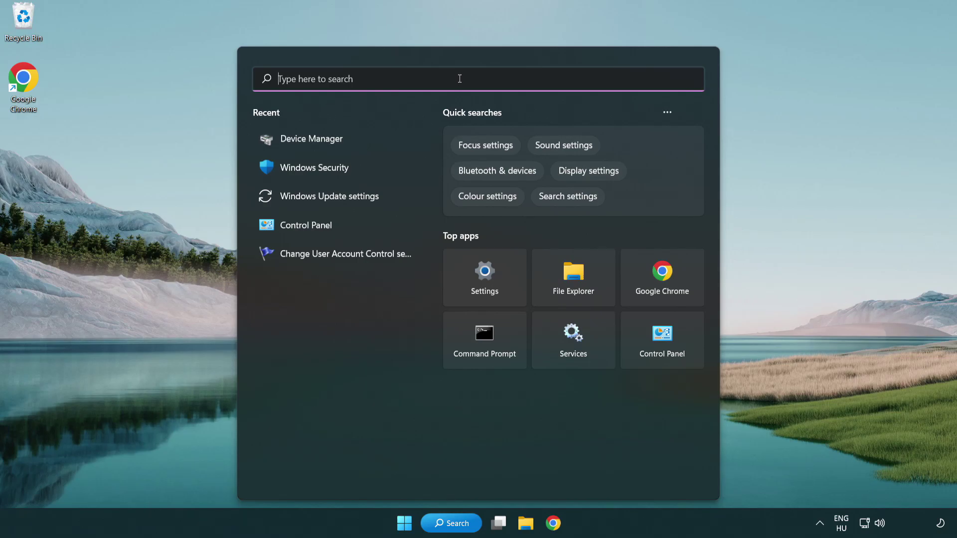
type("update")
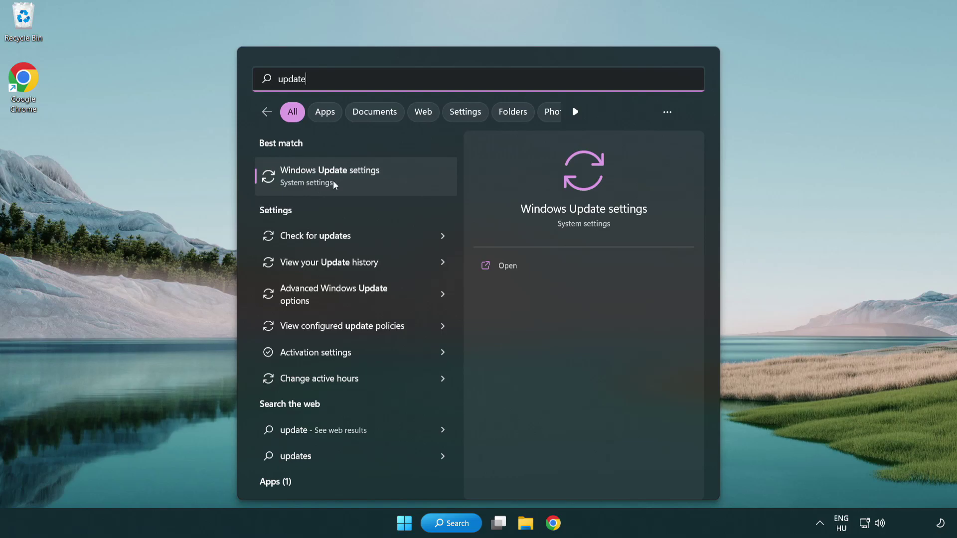
left_click(372, 183)
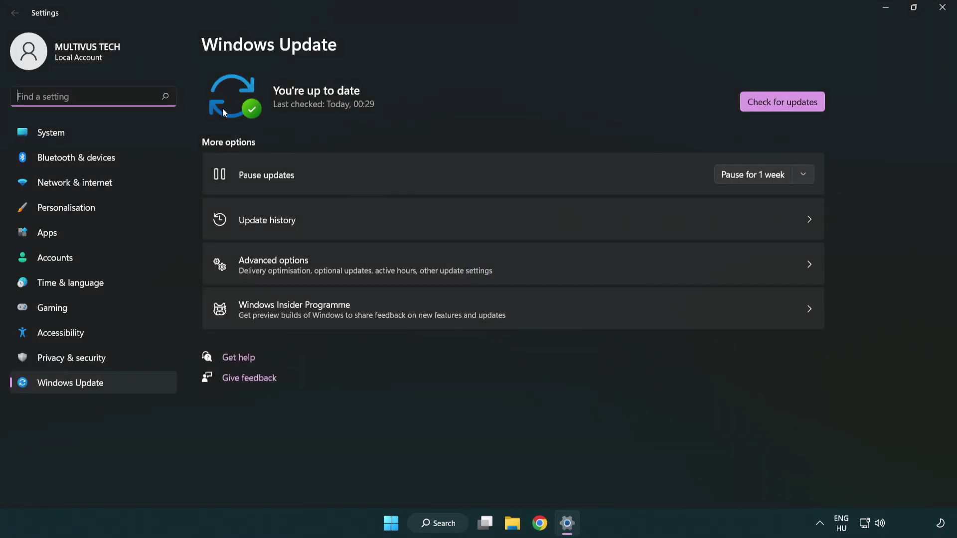
Run Check for updates, confirm "You're up to date", and close Settings
left_click(801, 110)
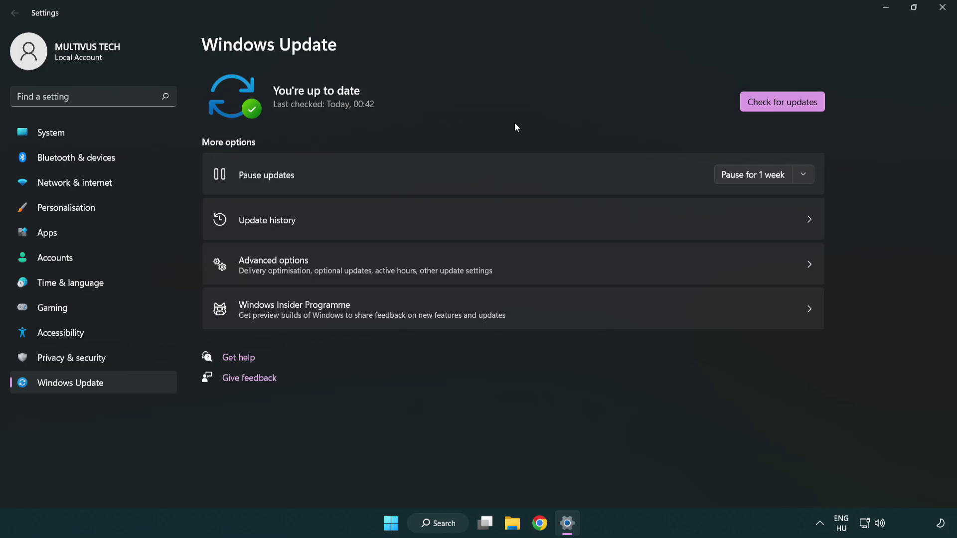
left_click(940, 13)
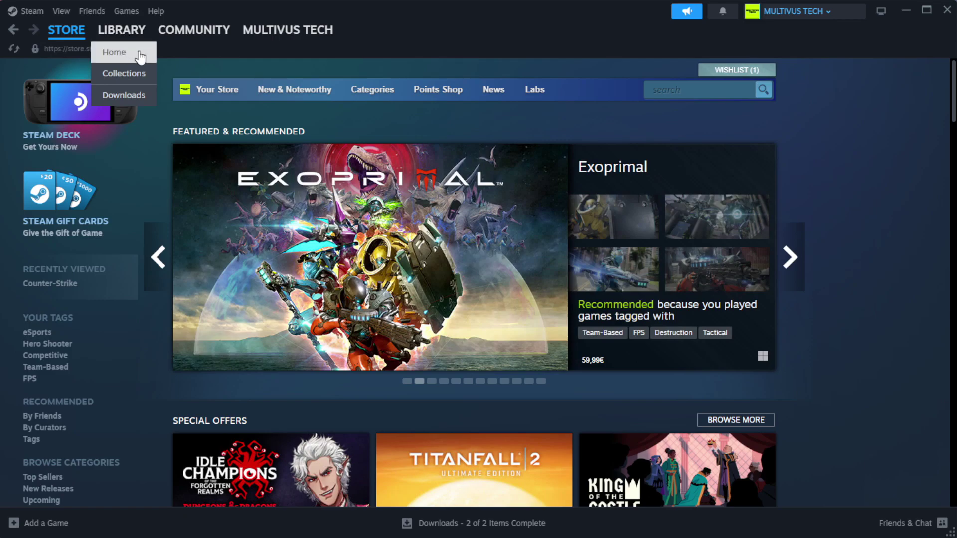
Go to the Steam library home and bring up the options for YOUR NOT WORKING GAME
left_click(139, 53)
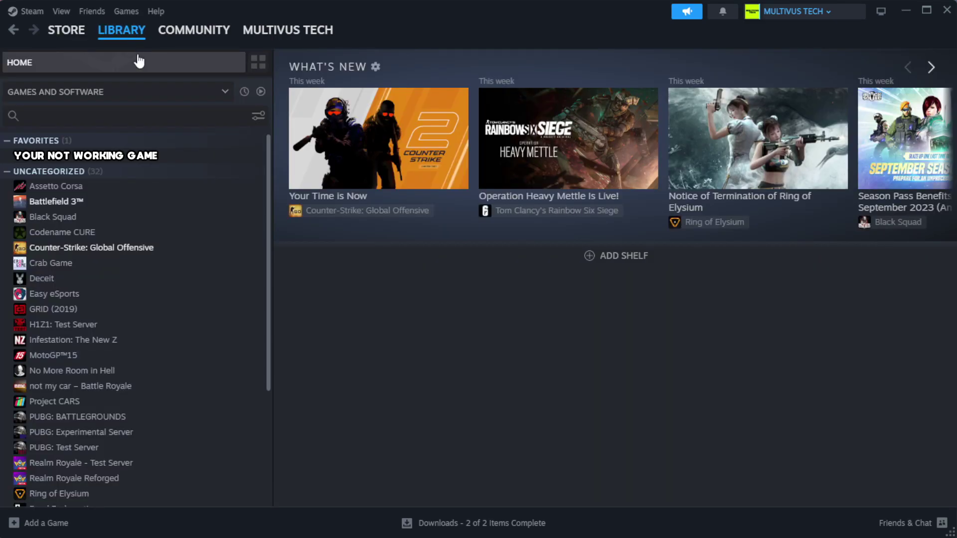
right_click(236, 161)
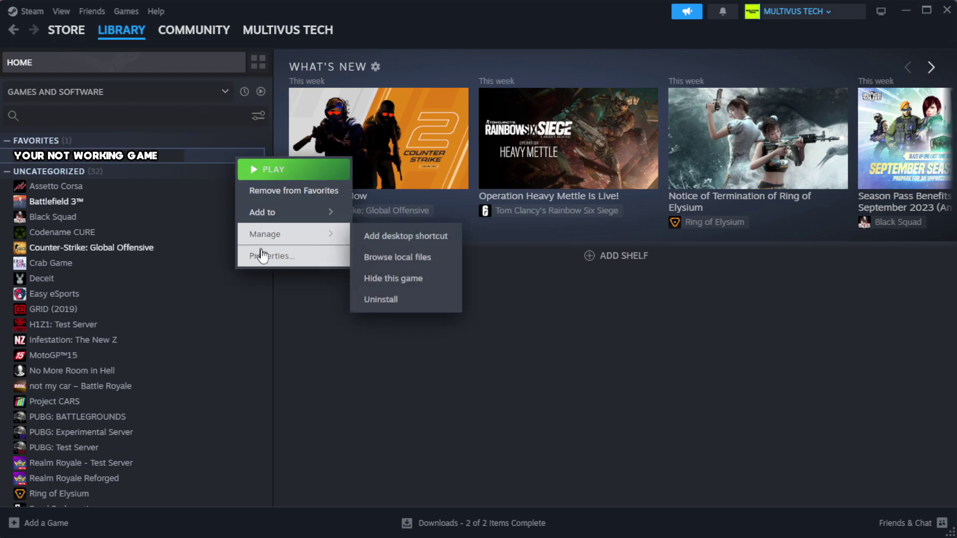
In the game's Installed Files properties, verify integrity so all 1039 files validate
left_click(301, 257)
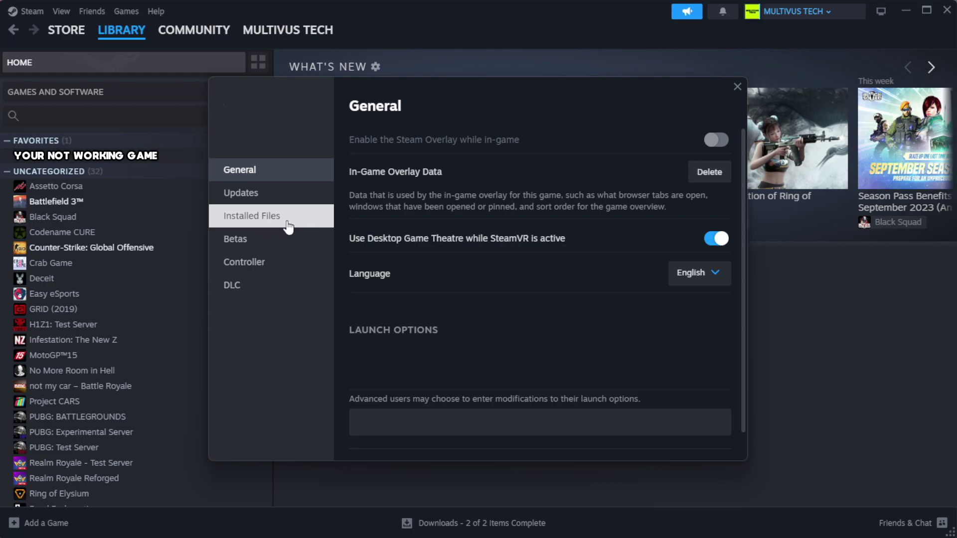
left_click(315, 226)
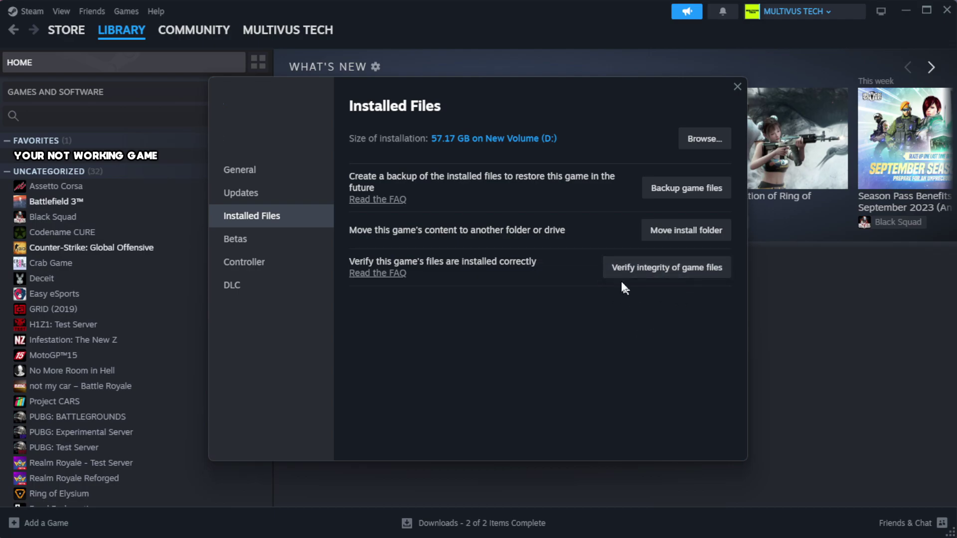
left_click(671, 270)
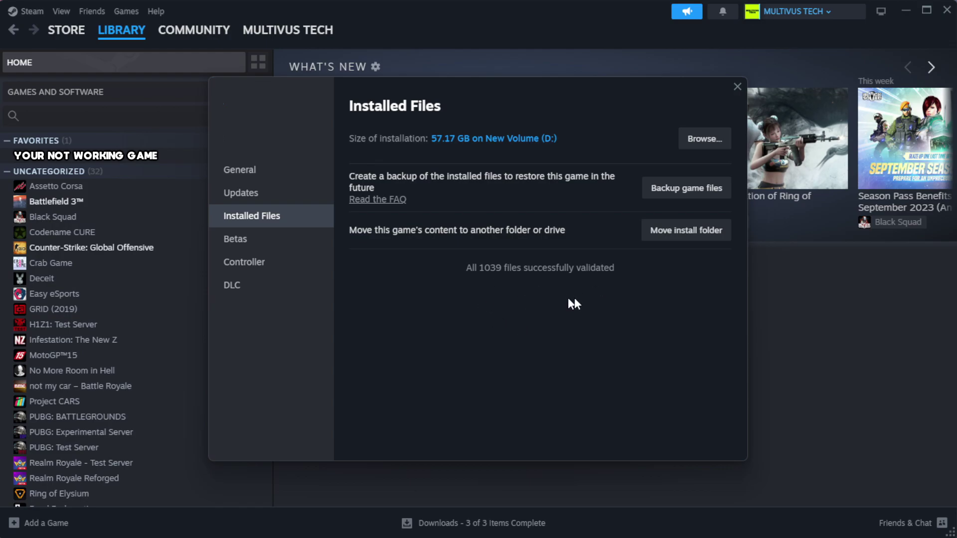
Browse the game's install folder and bring up the YOUR NOT WORKING GAME shortcut's options
left_click(702, 148)
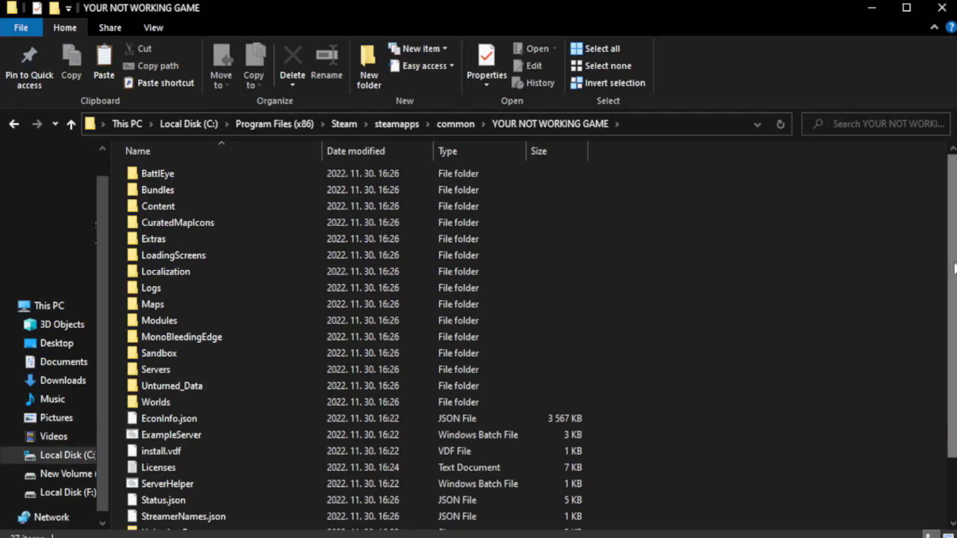
left_click_drag(954, 297, 955, 357)
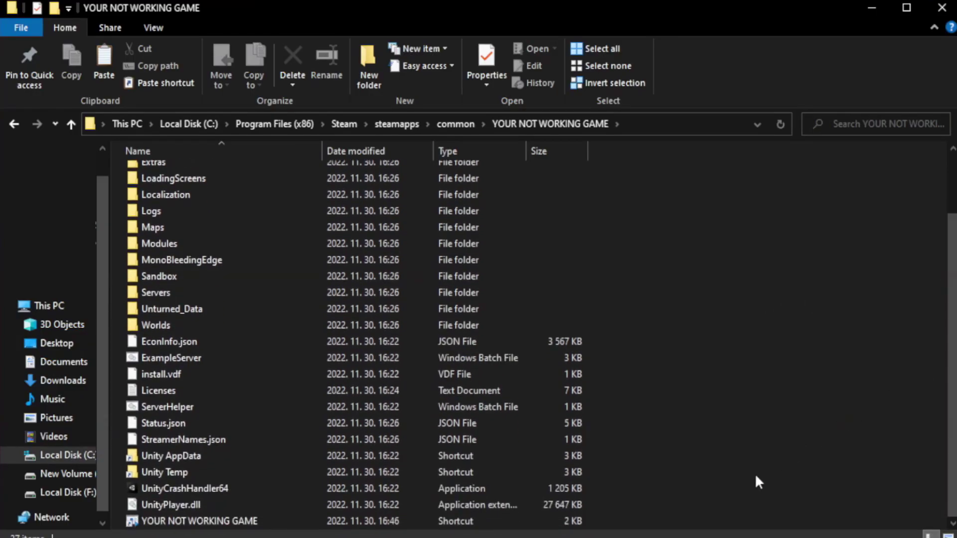
left_click(382, 524)
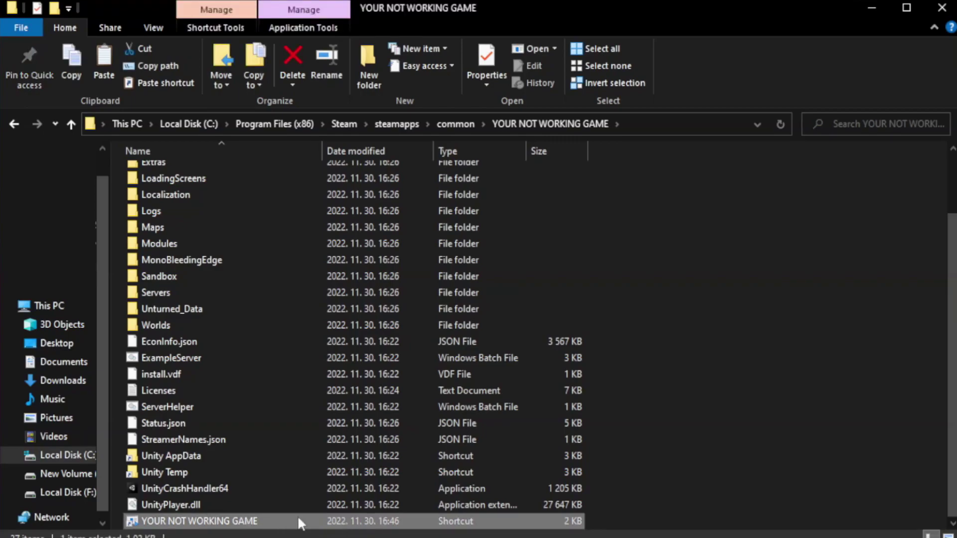
right_click(320, 521)
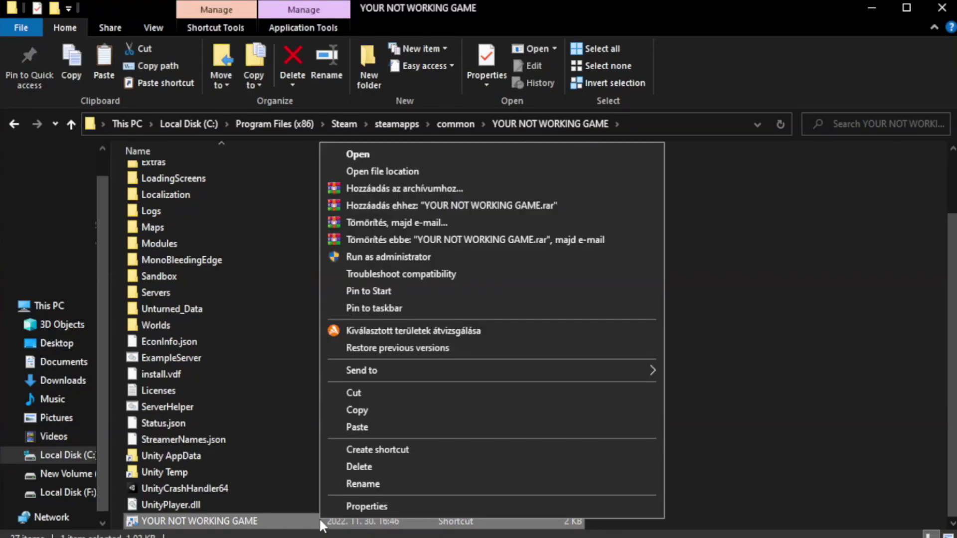
In the shortcut's Compatibility properties, enable compatibility mode for Windows 8
left_click(488, 508)
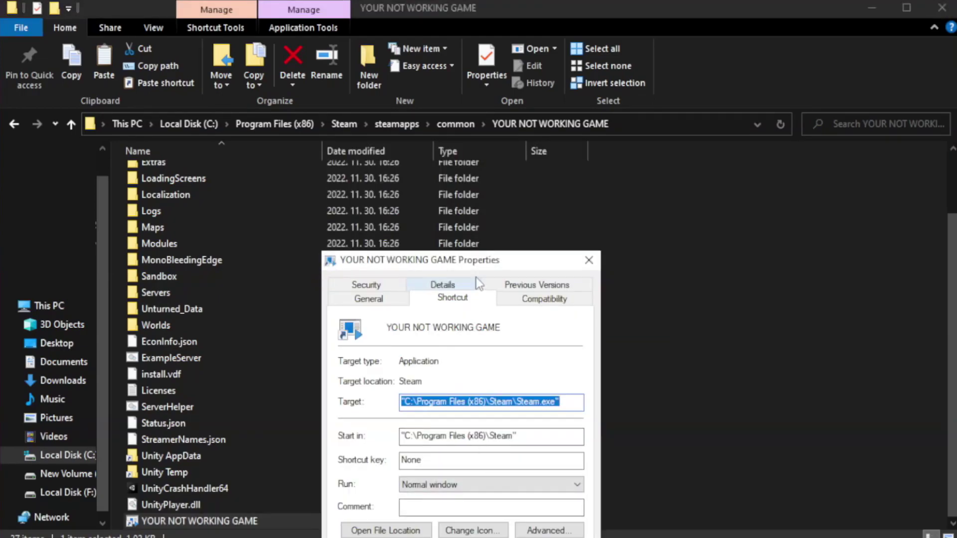
left_click_drag(482, 265, 481, 98)
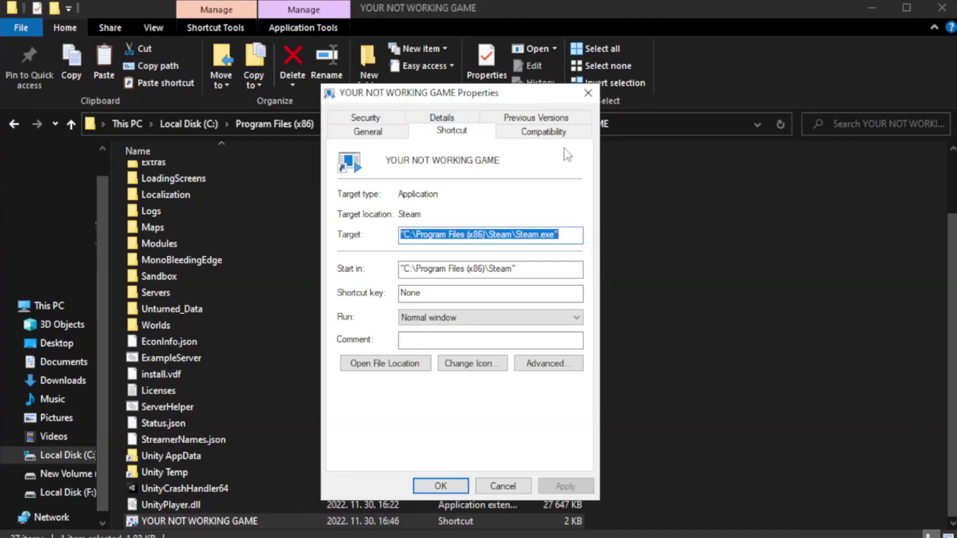
left_click(539, 135)
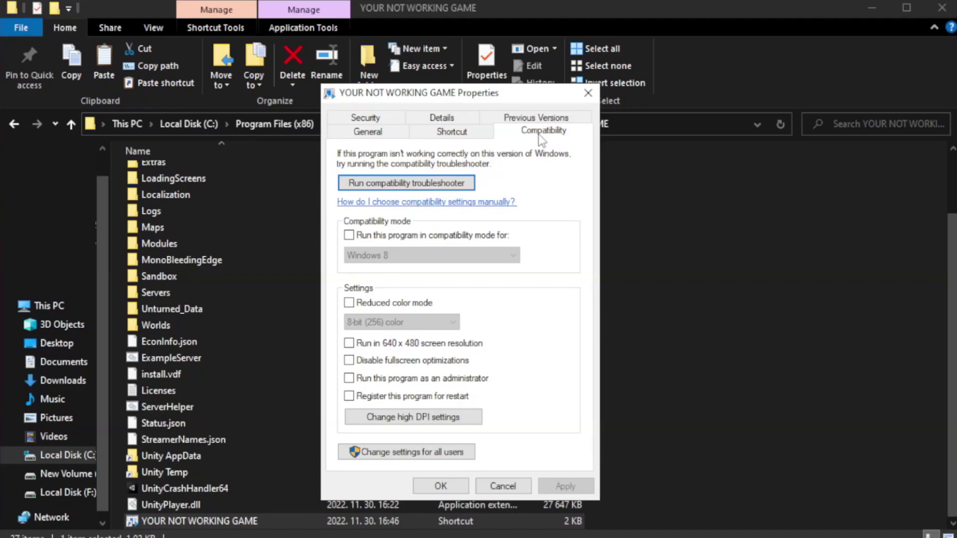
left_click(379, 235)
left_click(408, 251)
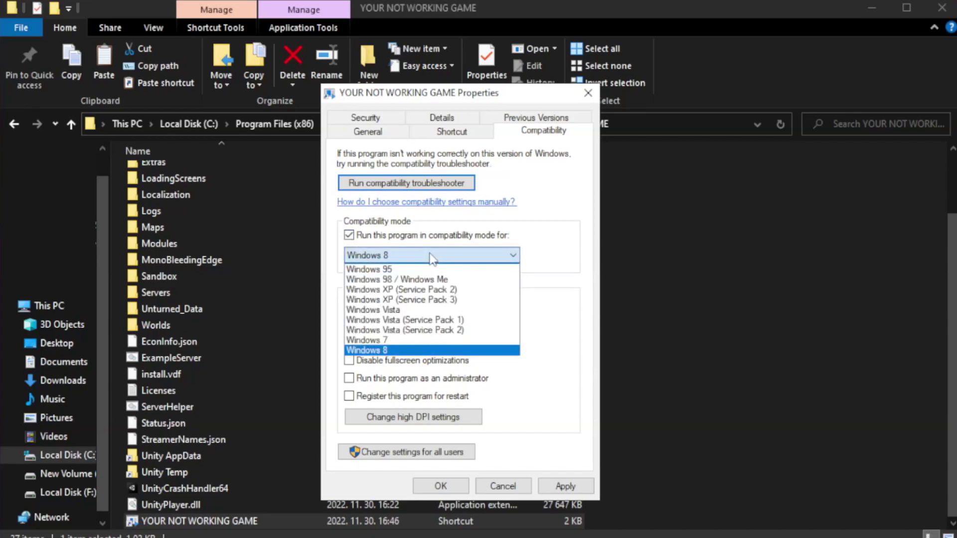
left_click(407, 350)
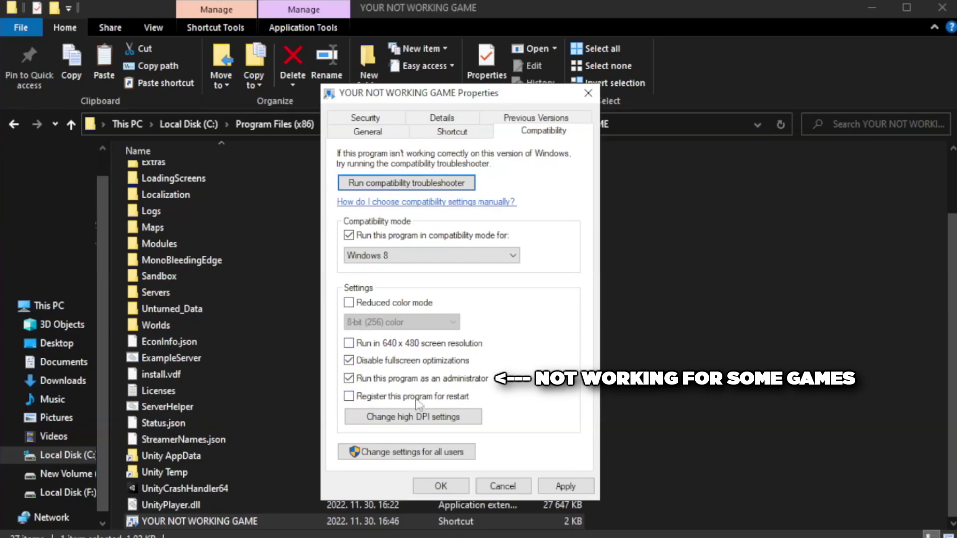
Apply the compatibility, fullscreen-optimization and administrator settings and close the properties
left_click(566, 489)
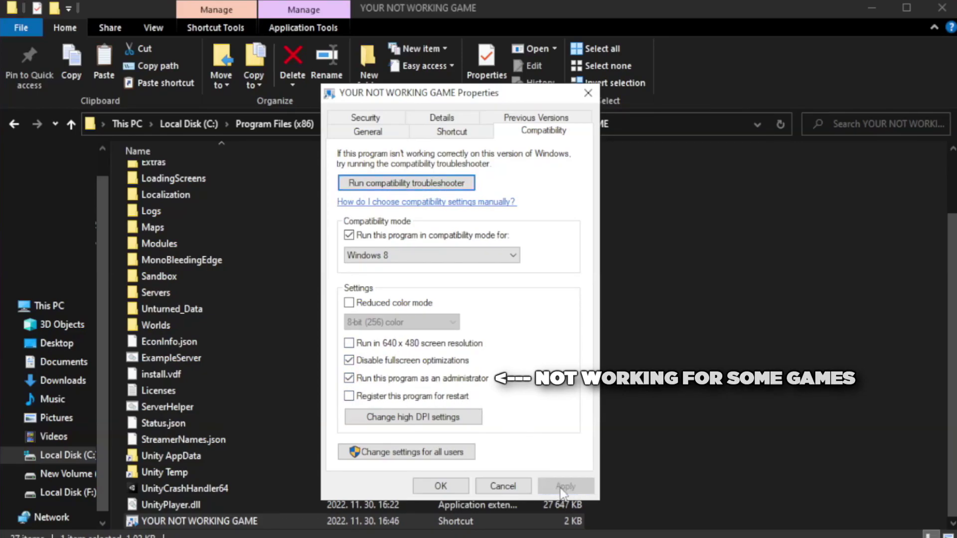
left_click(438, 489)
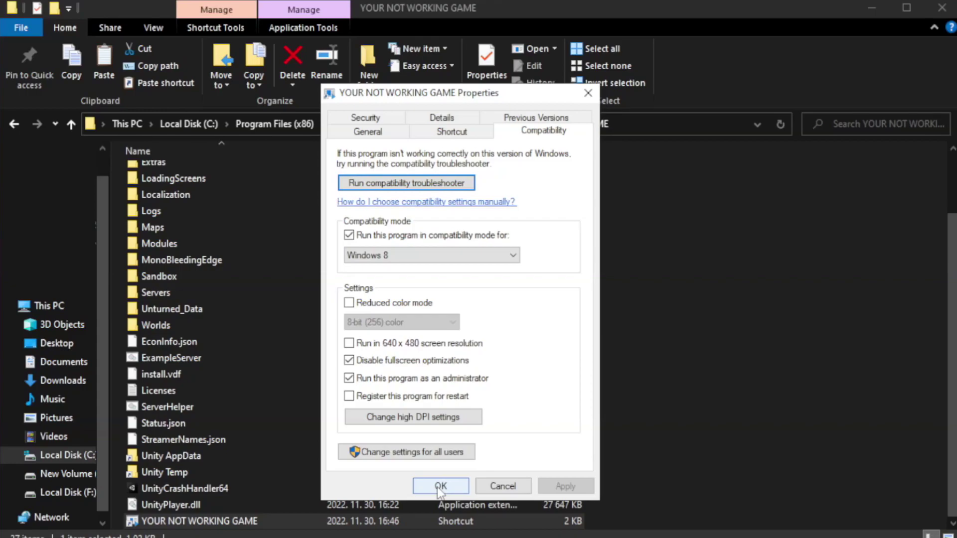
left_click(440, 487)
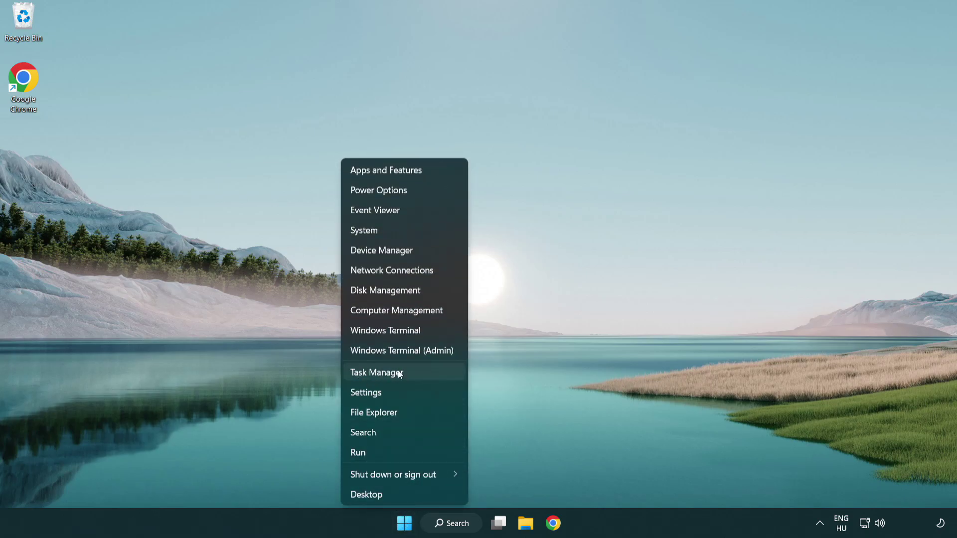
In Task Manager's Startup list, disable Terminal and Phone Link
left_click(422, 377)
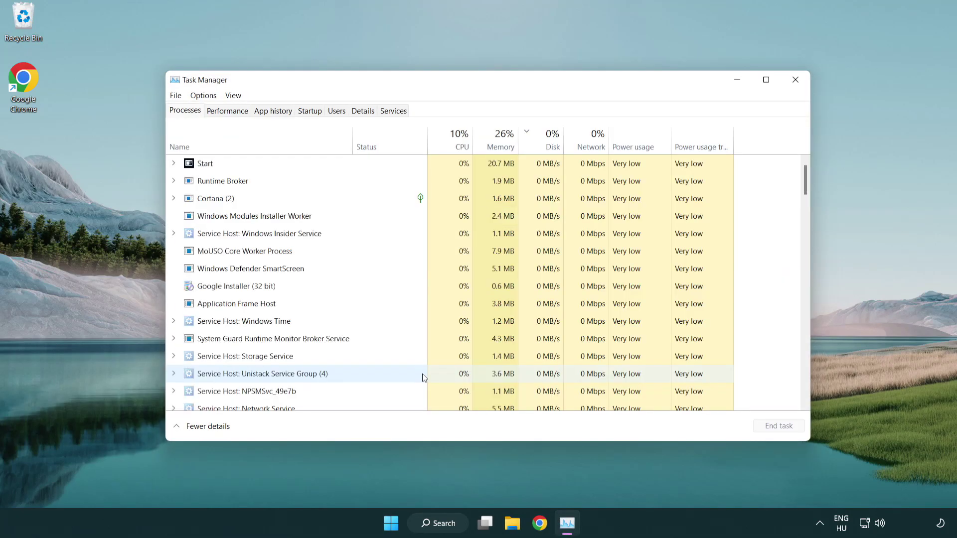
left_click(312, 112)
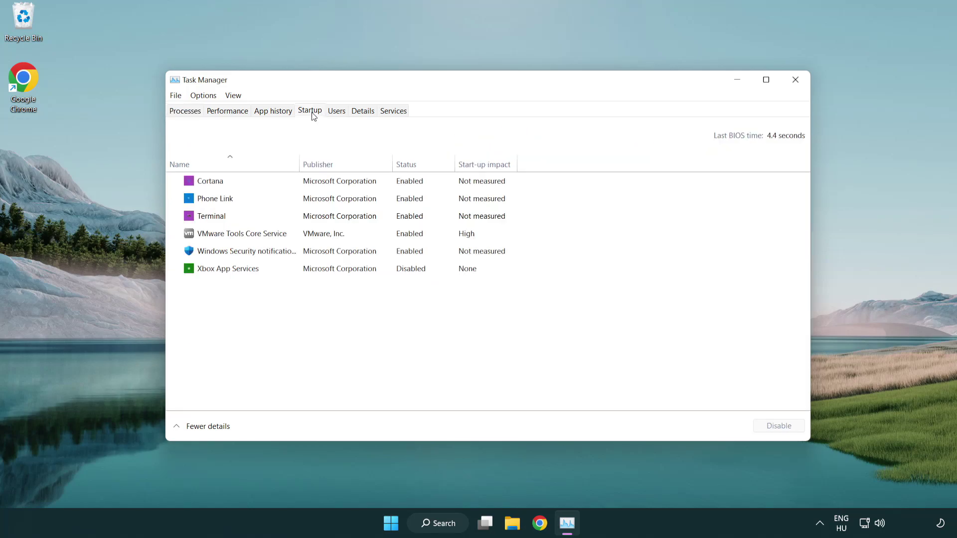
left_click(312, 217)
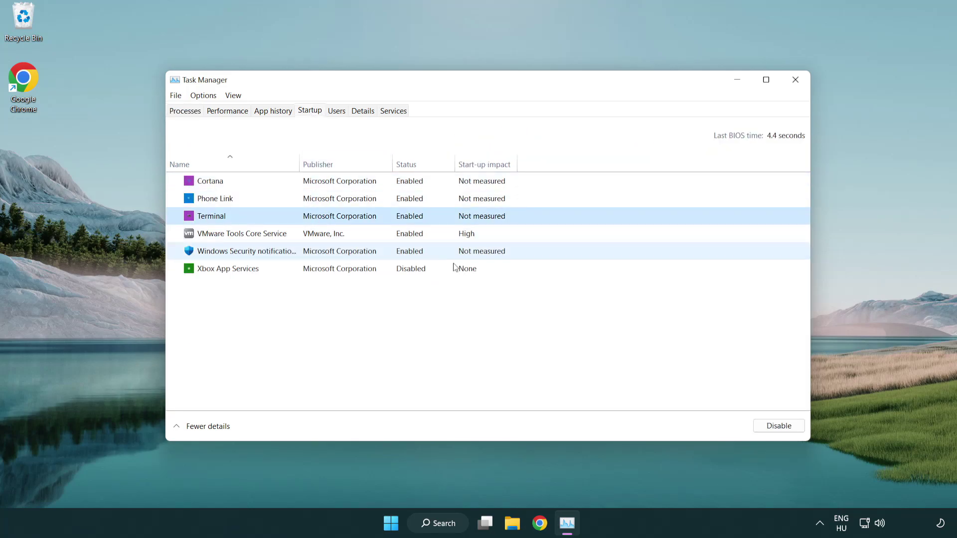
left_click(761, 426)
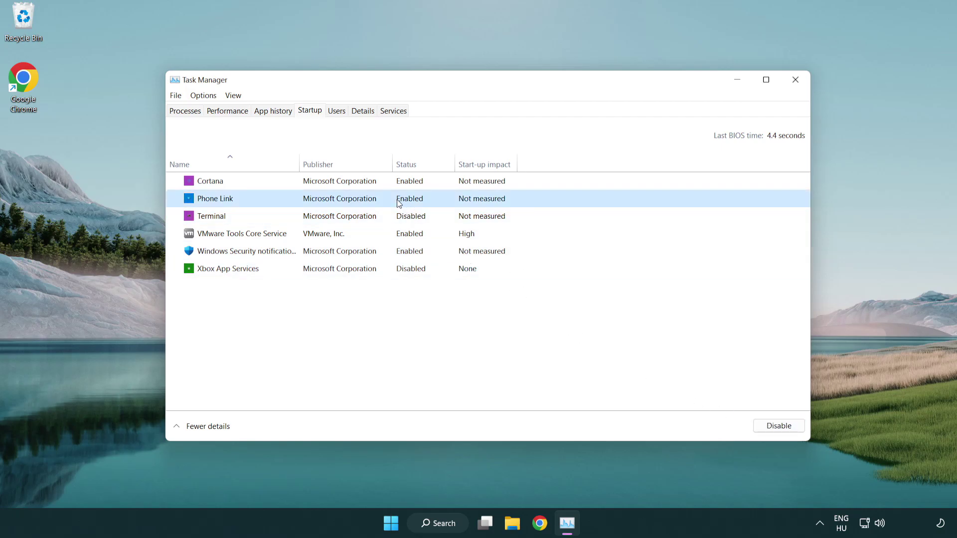
left_click(762, 427)
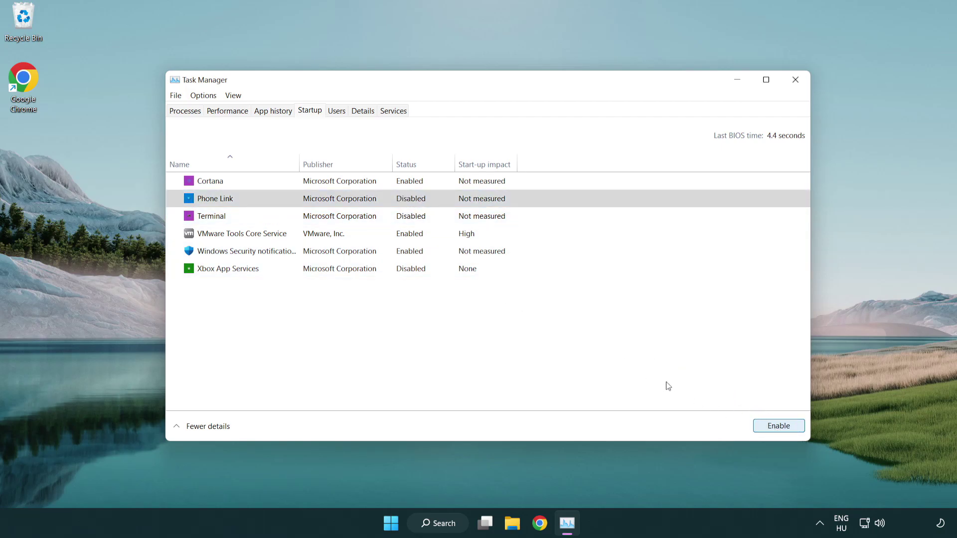
Disable Cortana and Windows Security notification at startup, then close Task Manager
left_click(342, 186)
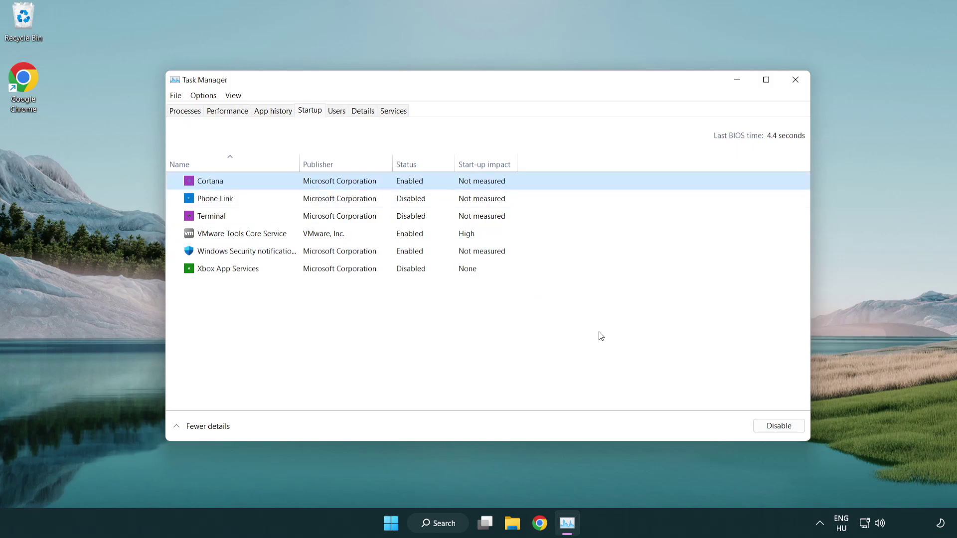
left_click(778, 426)
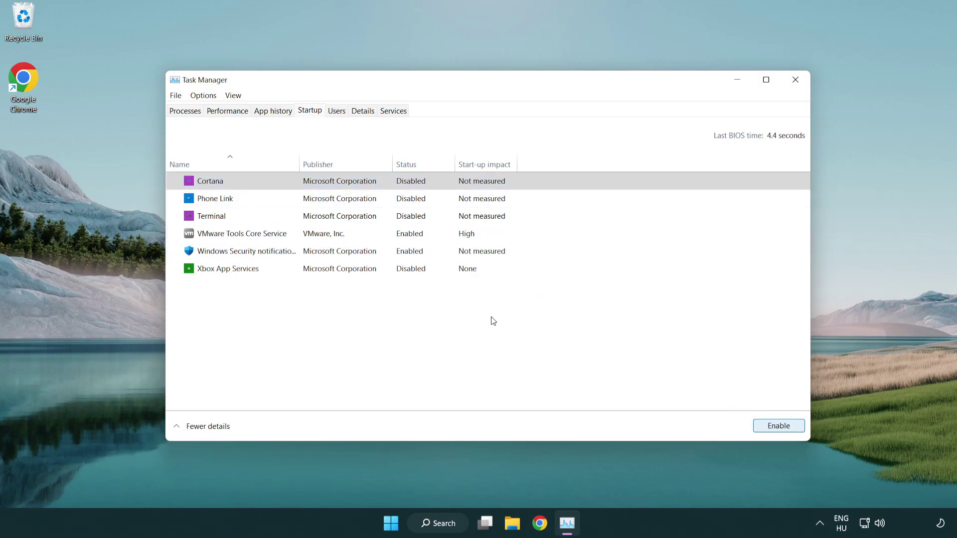
left_click(457, 255)
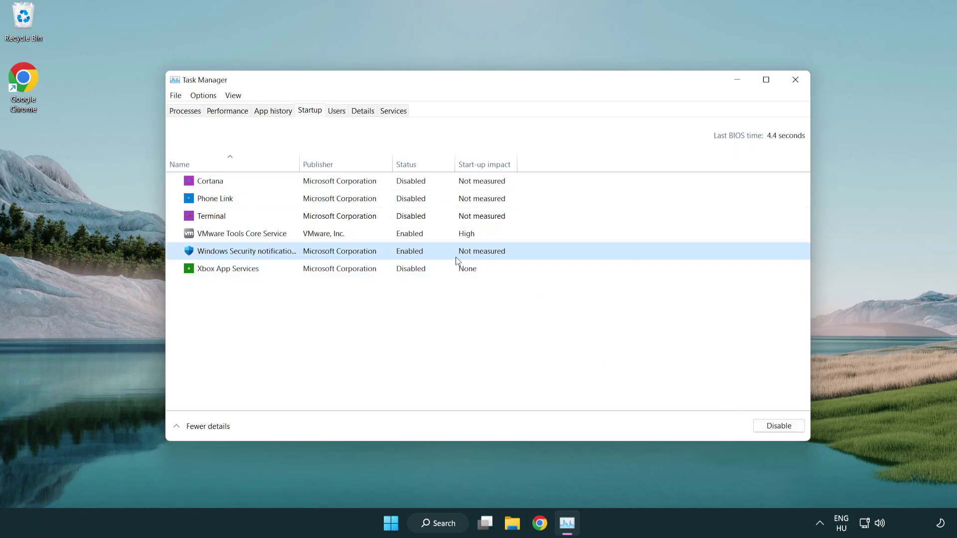
left_click(774, 428)
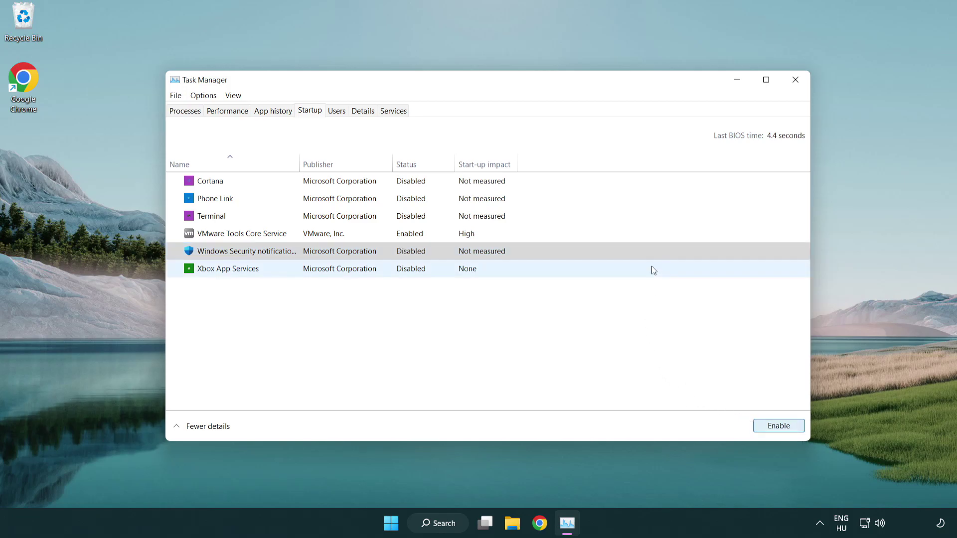
left_click(796, 80)
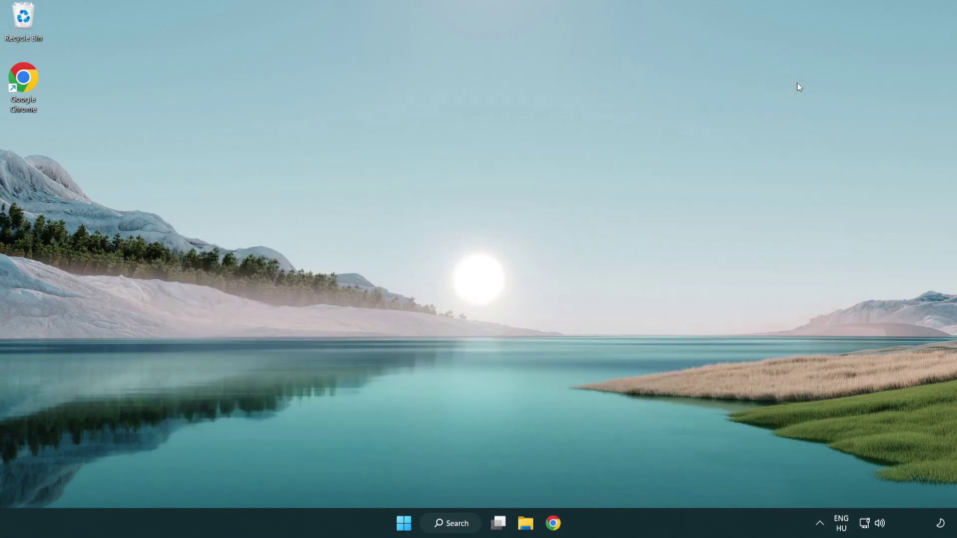
Return to Chrome's DirectX End-User Runtime download page for dxwebsetup.exe
left_click(553, 525)
scroll(398, 420, "up", 2)
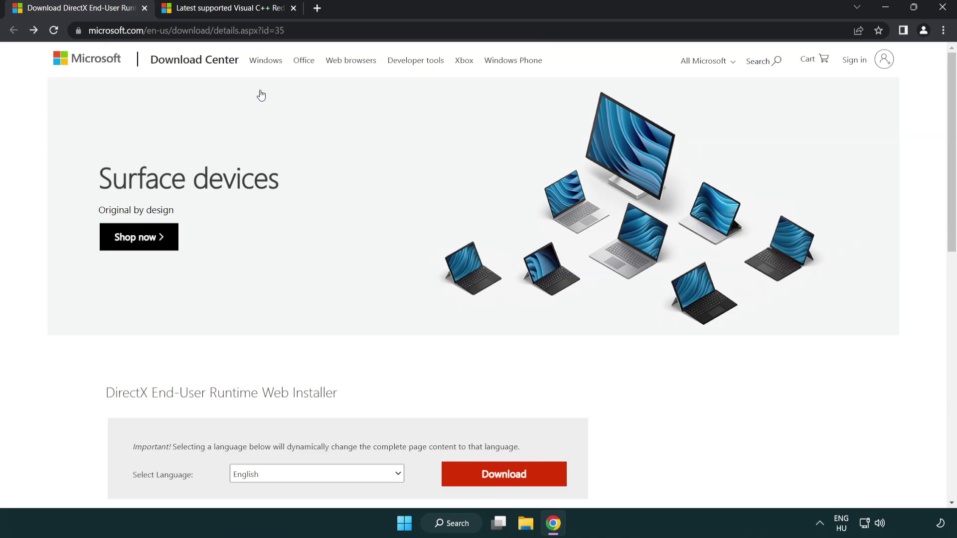
left_click(413, 32)
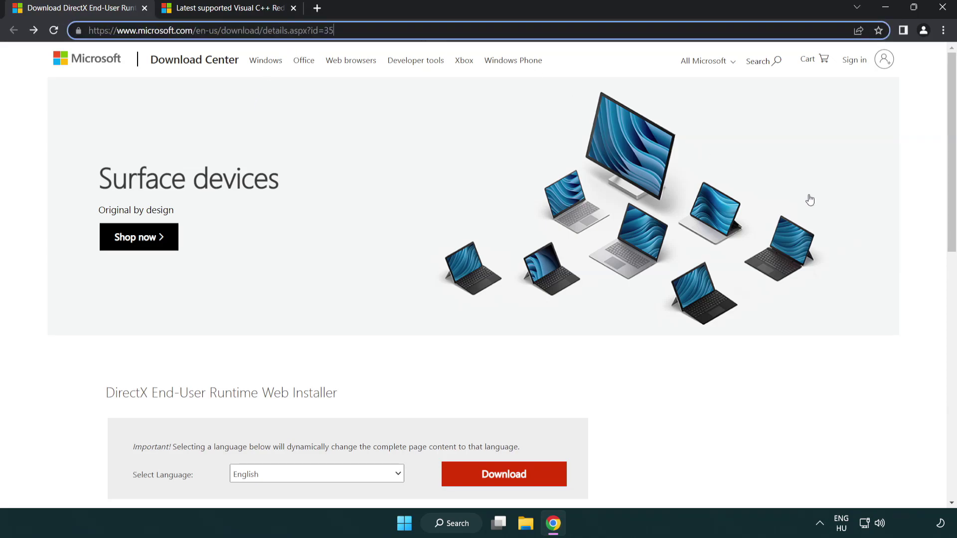
left_click(917, 218)
left_click_drag(950, 218, 950, 276)
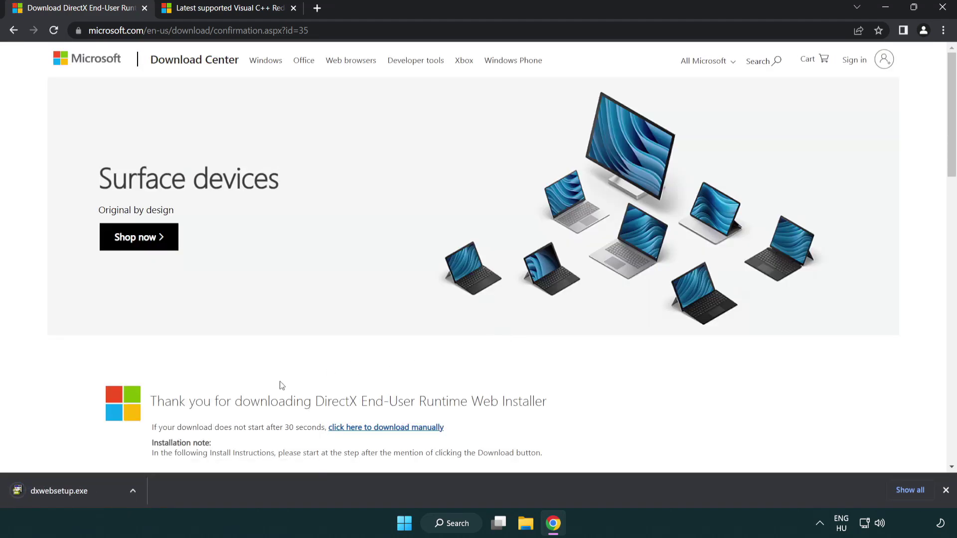
Run the downloaded DirectX installer and accept its license agreement
left_click(63, 493)
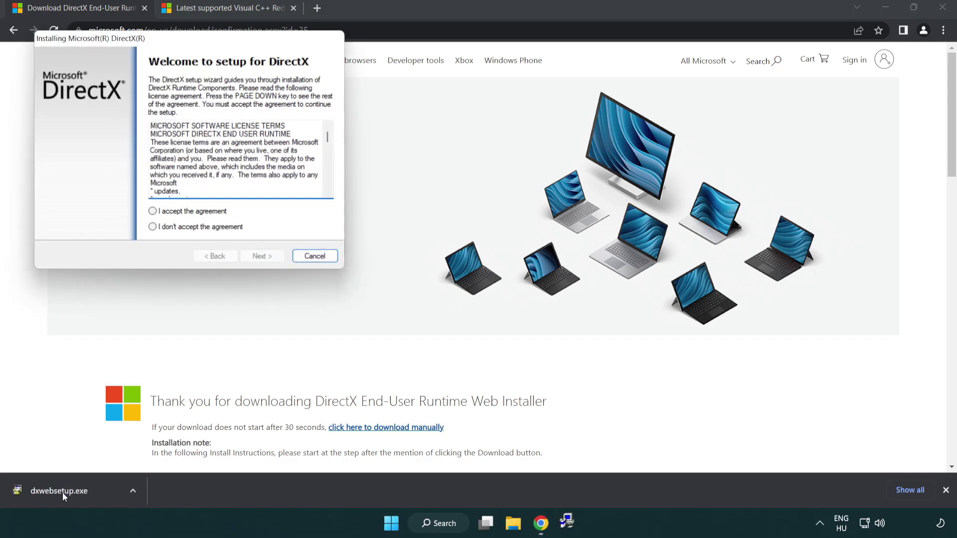
left_click_drag(145, 46, 420, 150)
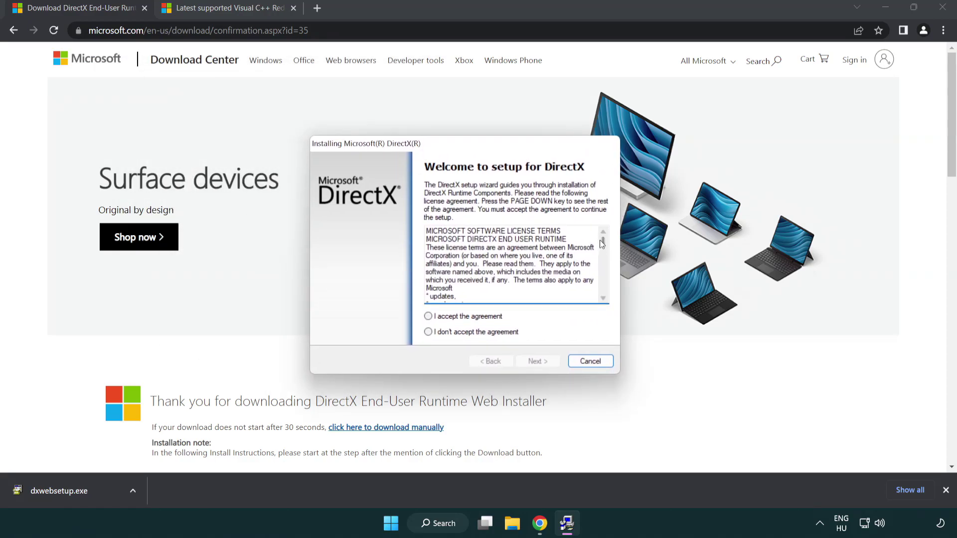
left_click_drag(602, 247, 604, 288)
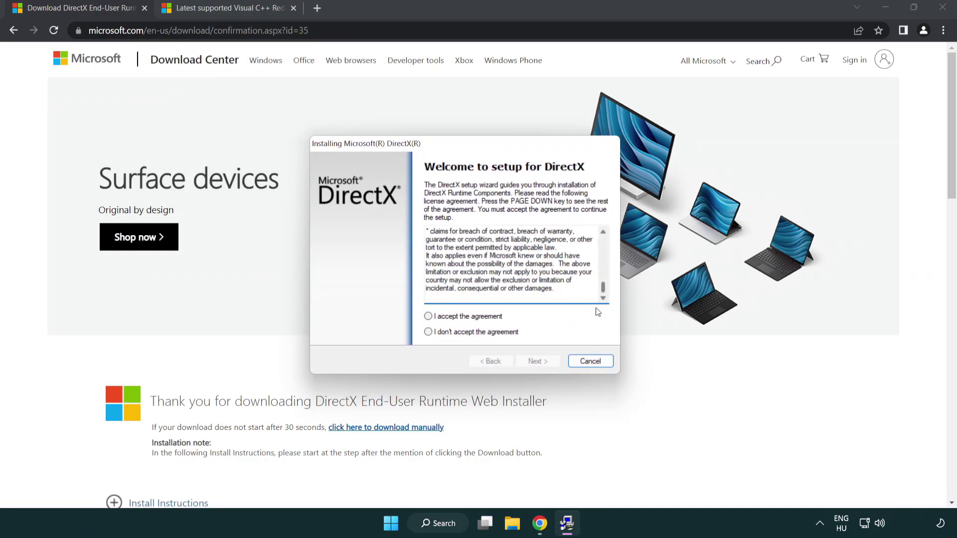
left_click(428, 317)
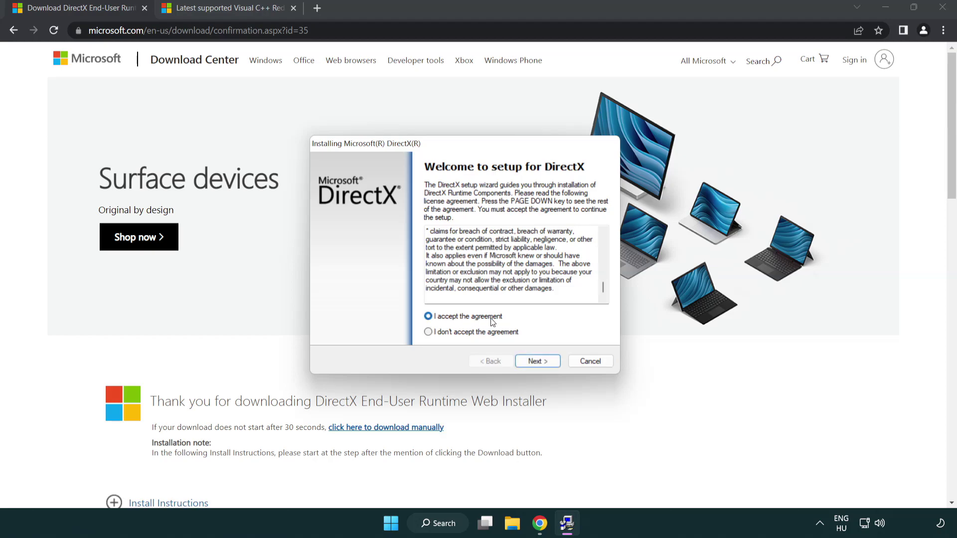
left_click(539, 363)
Decline the Bing Bar and finish DirectX setup, which reports DirectX is already current
left_click(424, 281)
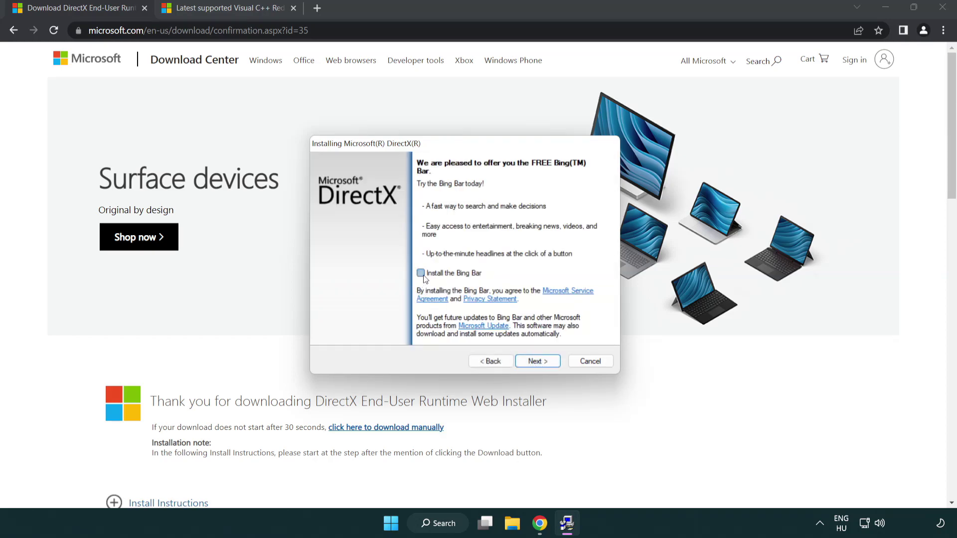
left_click(543, 363)
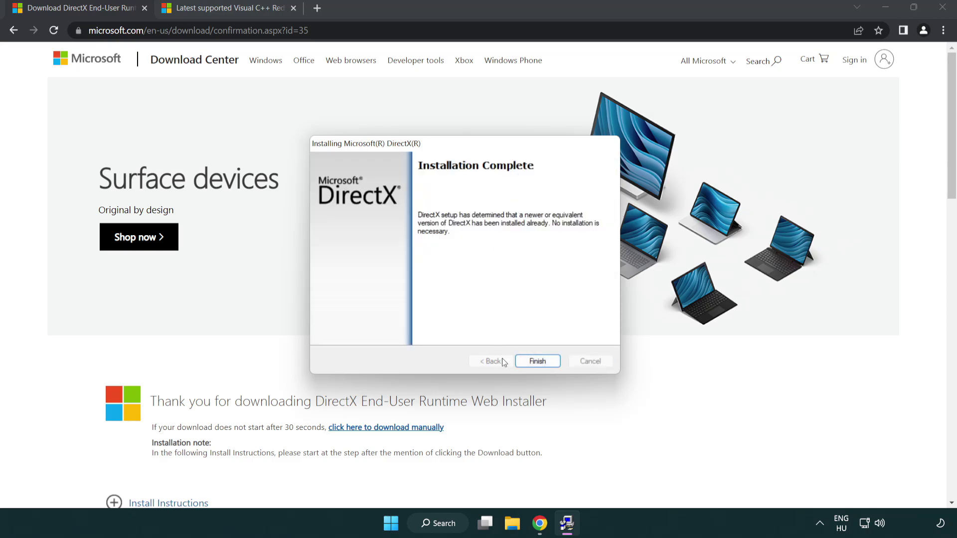
left_click(542, 363)
left_click(538, 358)
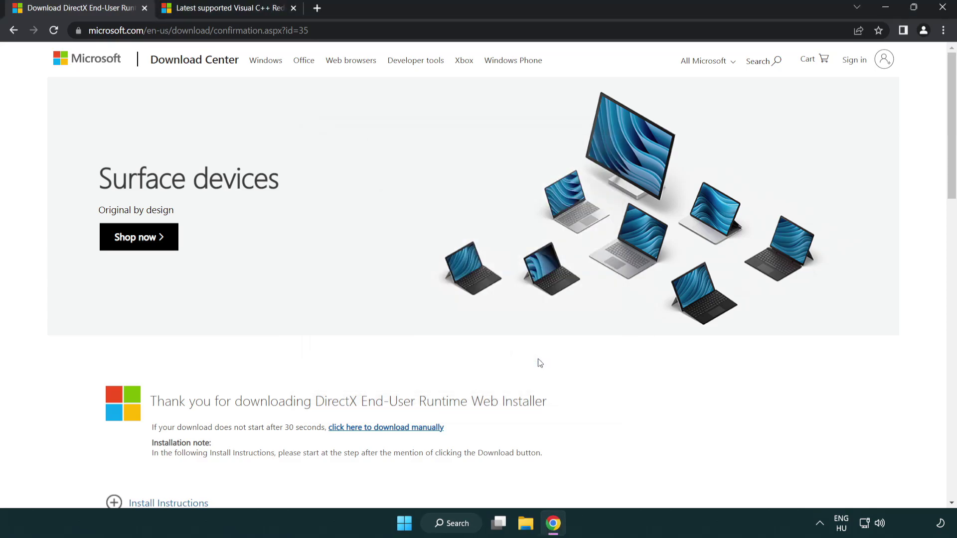
Close the DirectX download page and return to the Visual C++ redistributable table
left_click(145, 8)
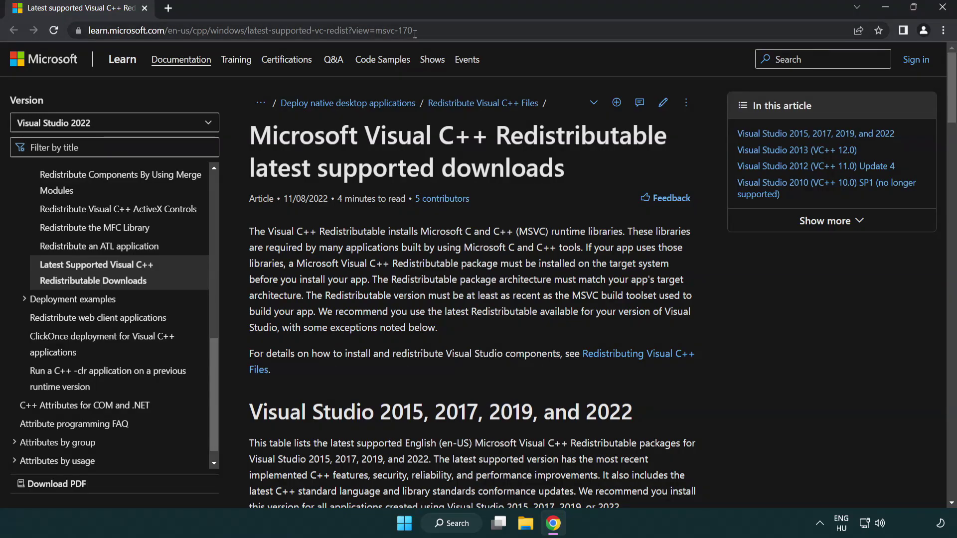
left_click_drag(442, 30, 356, 31)
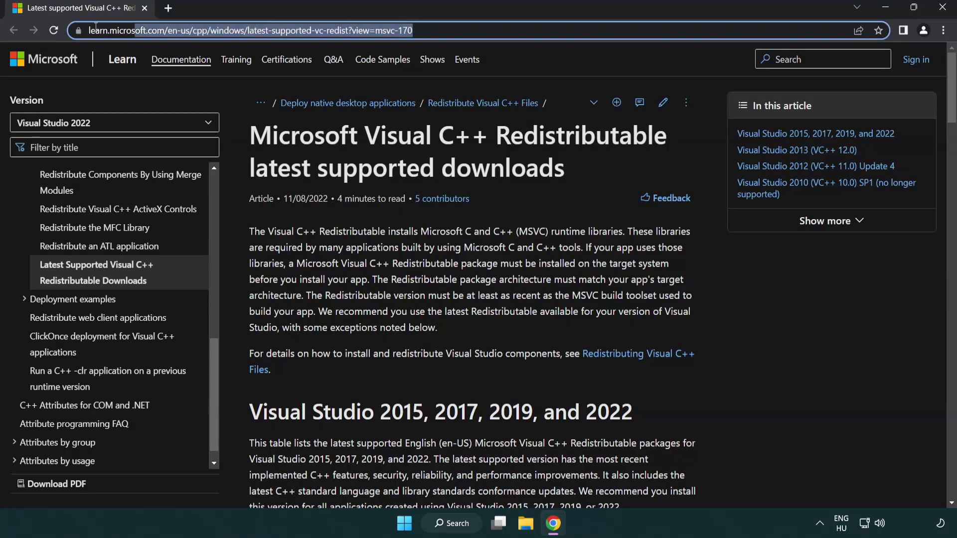
left_click(492, 159)
scroll(493, 168, "down", 2)
scroll(492, 168, "down", 3)
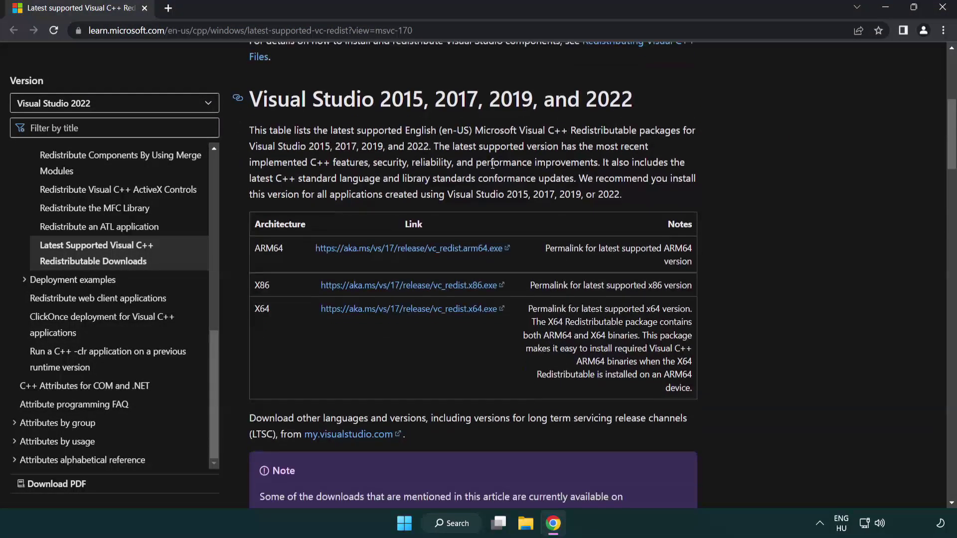
Download the ARM64, x86 and x64 Visual C++ 2022 Redistributable installers
left_click(393, 249)
left_click(397, 287)
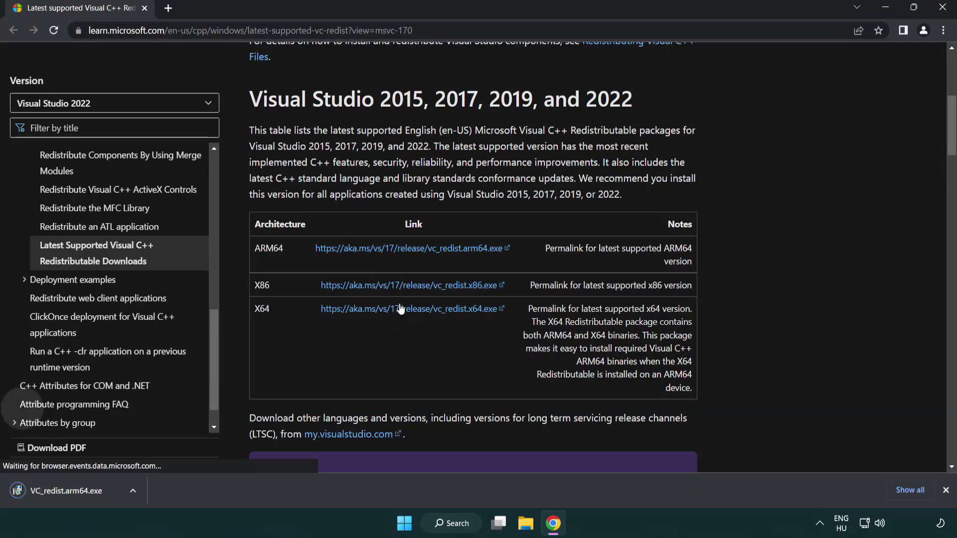
left_click(399, 308)
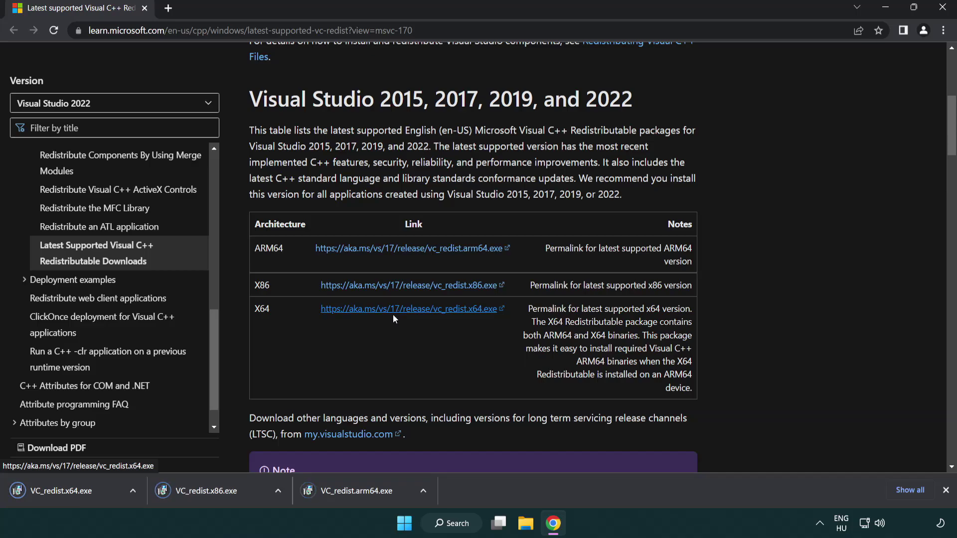
Run VC_redist.arm64.exe, agree and install; dismiss its unsupported-processor failure
left_click(366, 498)
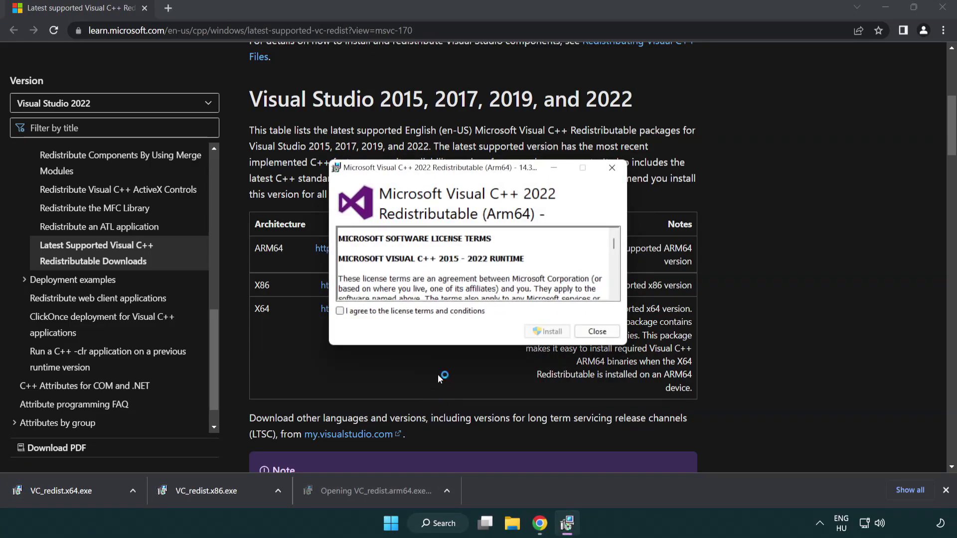
left_click_drag(610, 240, 619, 290)
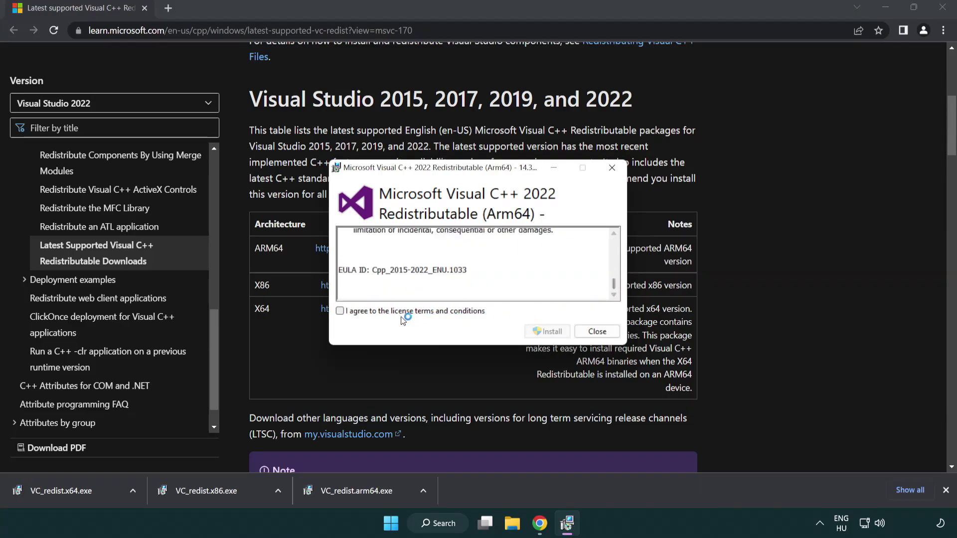
left_click(342, 311)
left_click(533, 332)
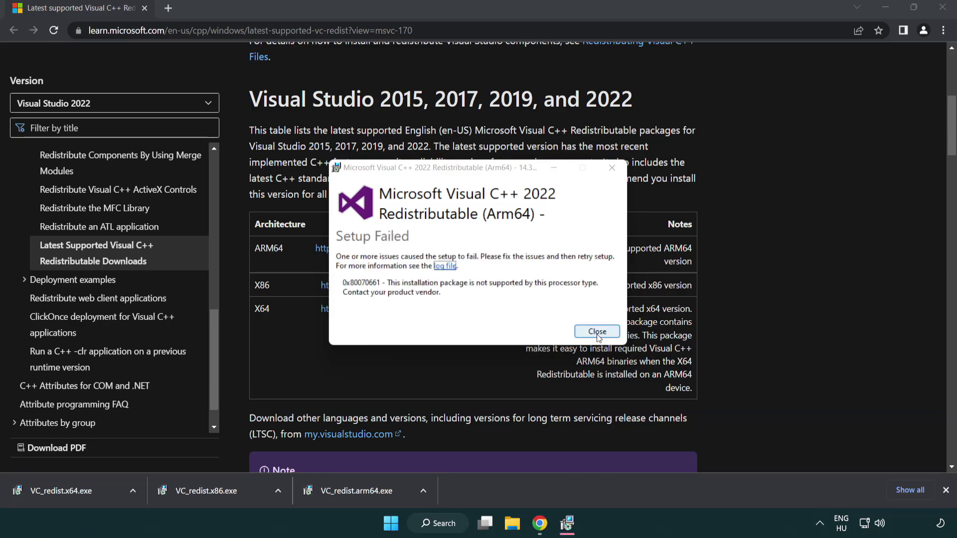
left_click(597, 333)
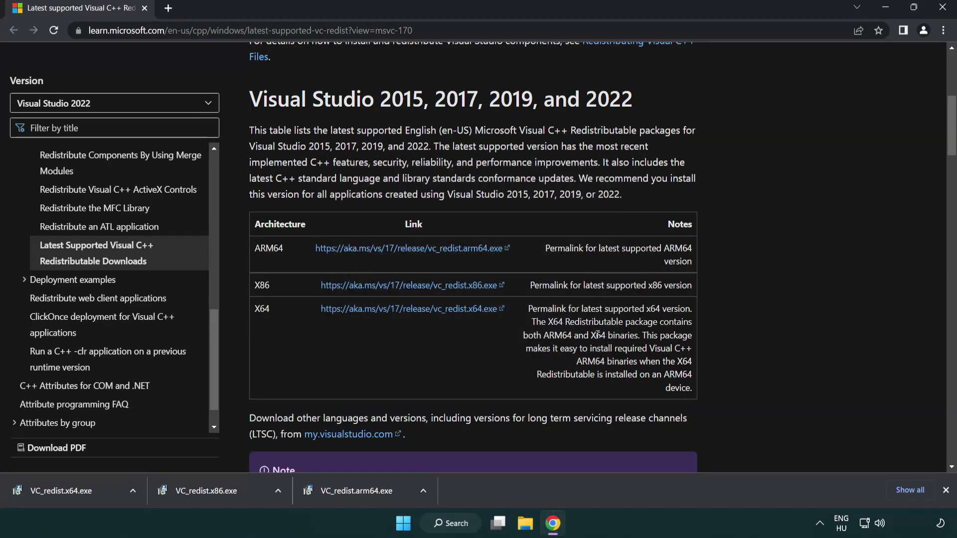
Install the x86 and x64 redistributables successfully and close each without restarting
left_click(214, 497)
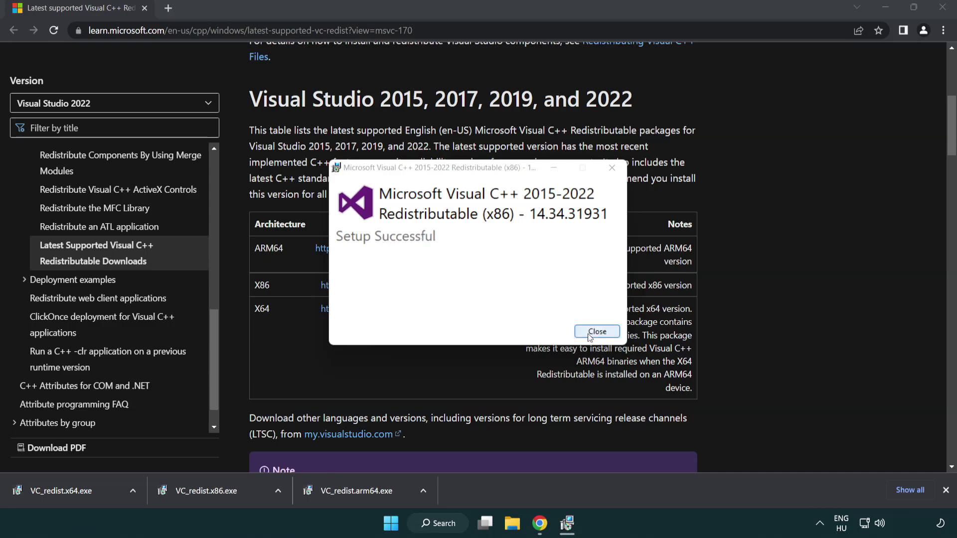
left_click(598, 334)
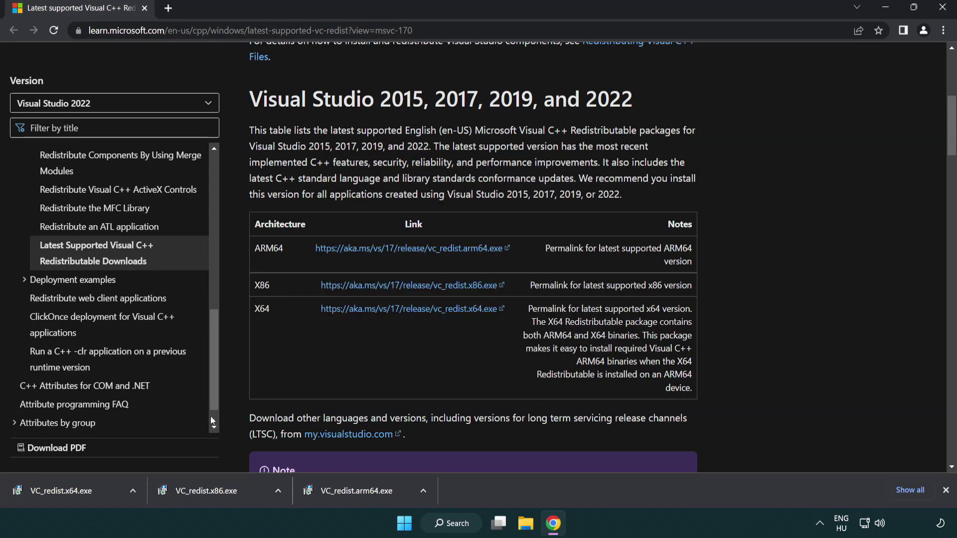
left_click(72, 489)
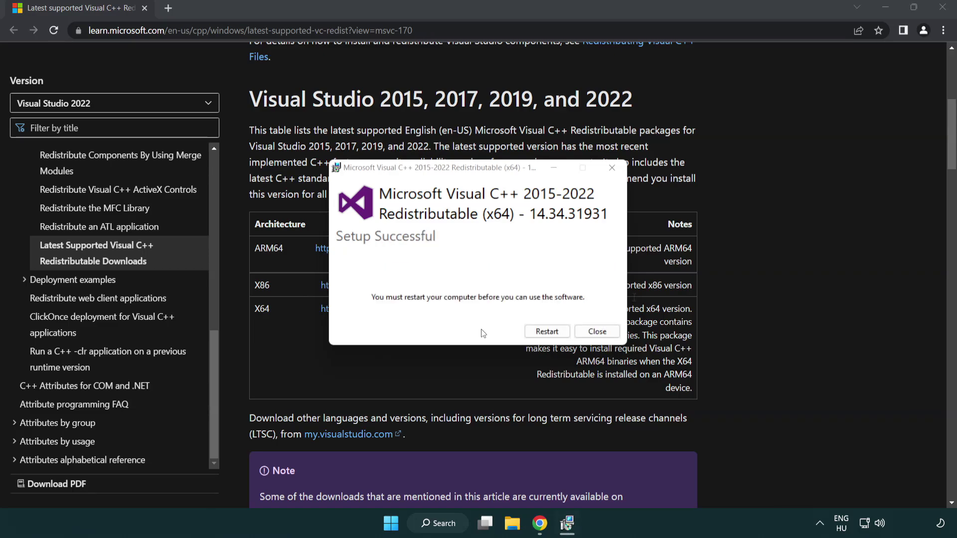
left_click(599, 332)
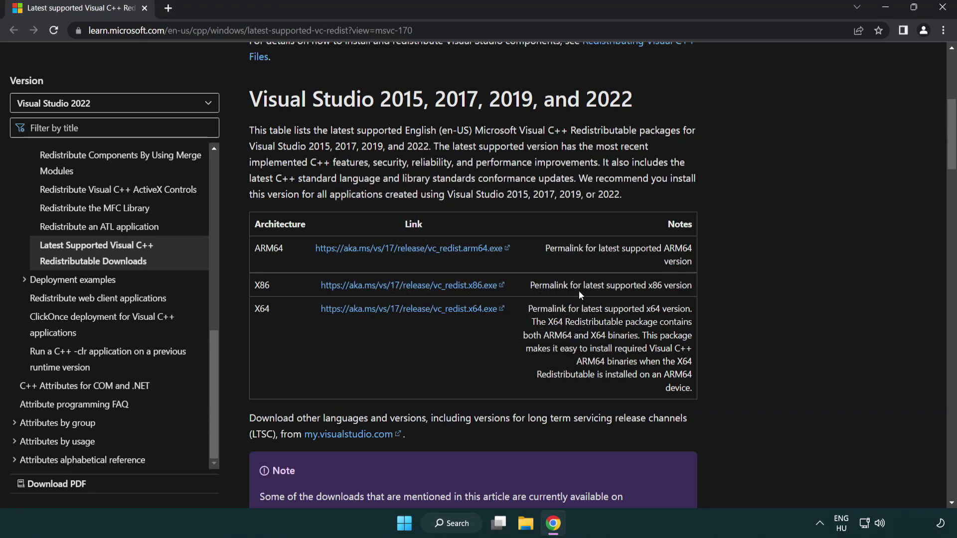
Close Chrome, search for cmd and run Command Prompt as administrator
left_click(943, 9)
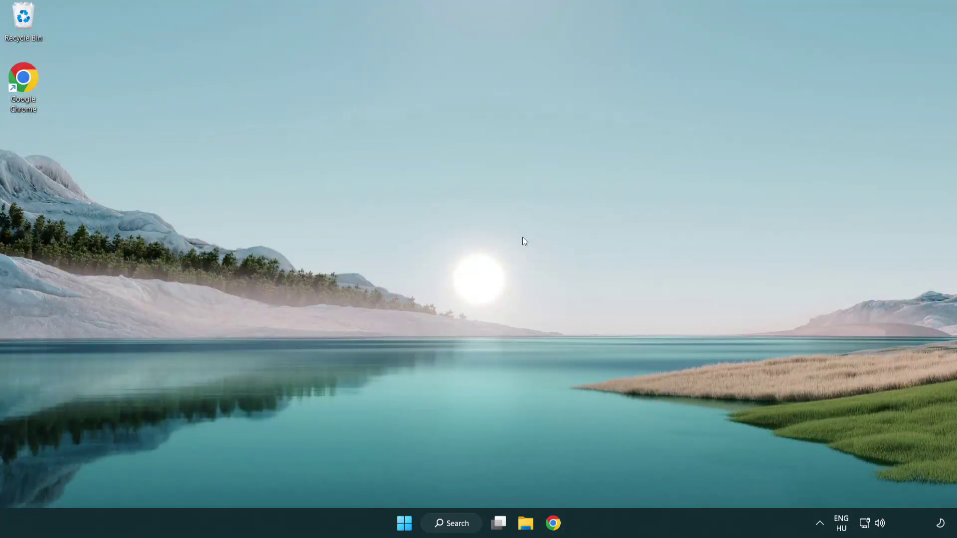
left_click(440, 524)
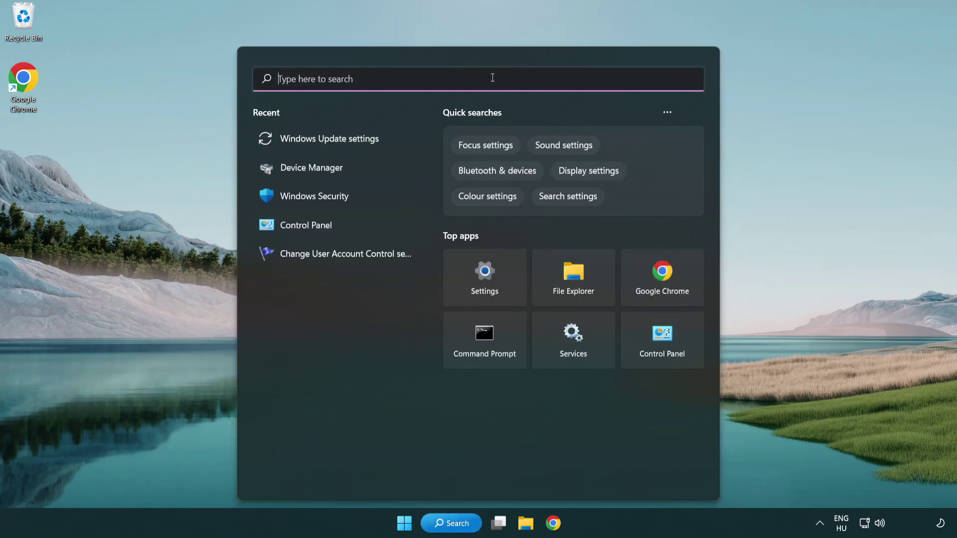
type("cmd")
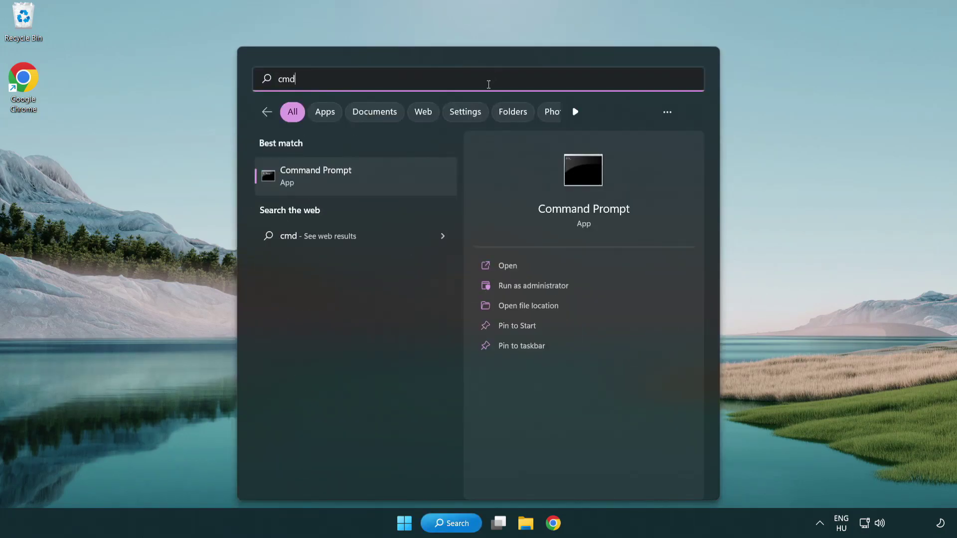
right_click(367, 183)
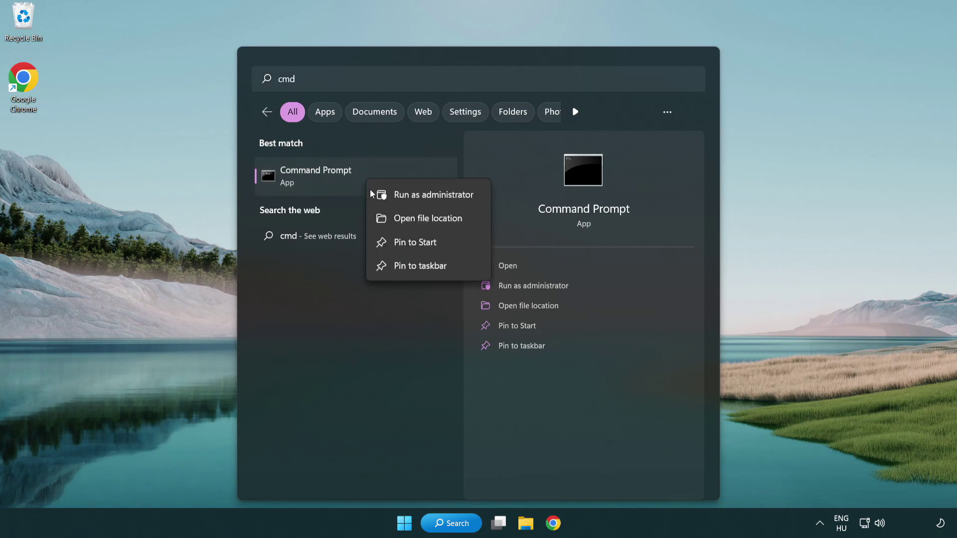
left_click(431, 200)
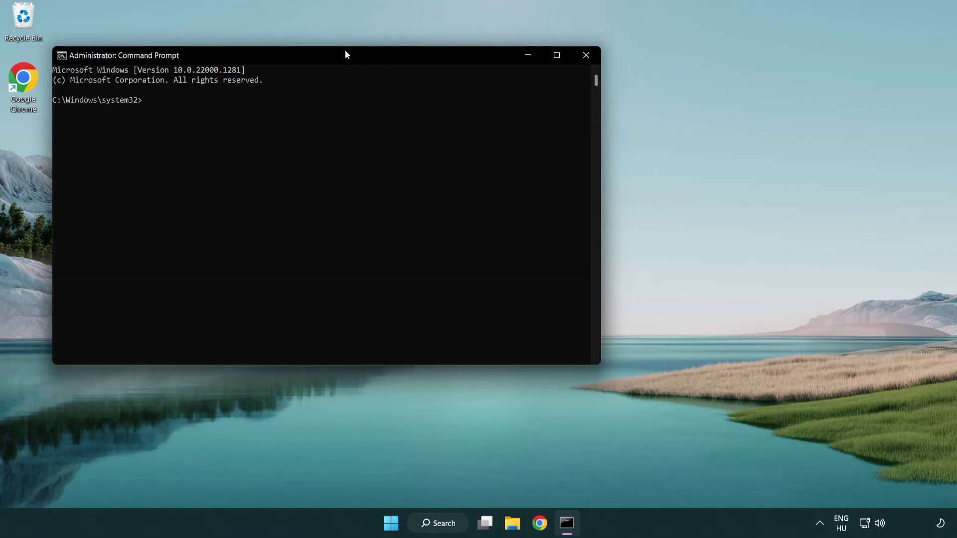
Run sfc /scannow to 100% with no integrity violations, then close Command Prompt
left_click_drag(344, 55, 482, 97)
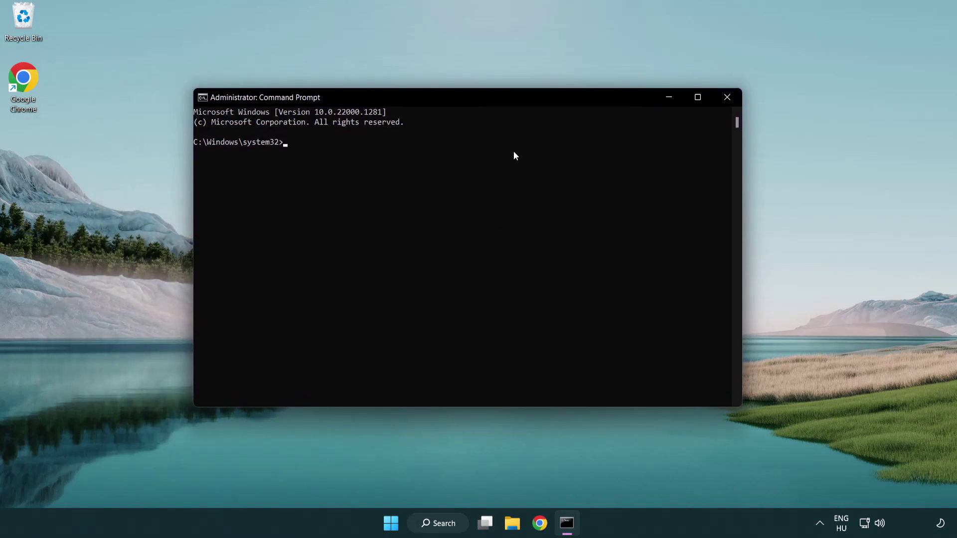
type("sca")
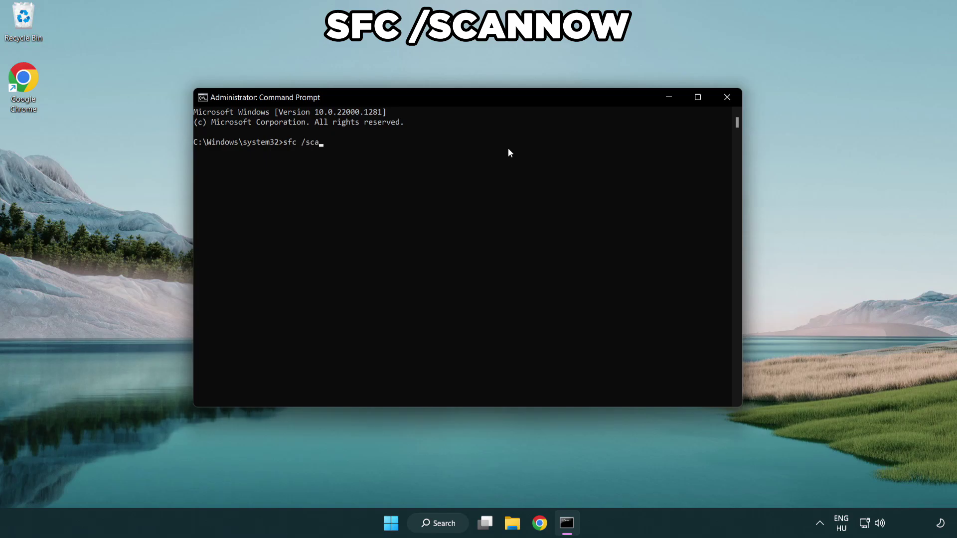
type("nnow")
key("Return")
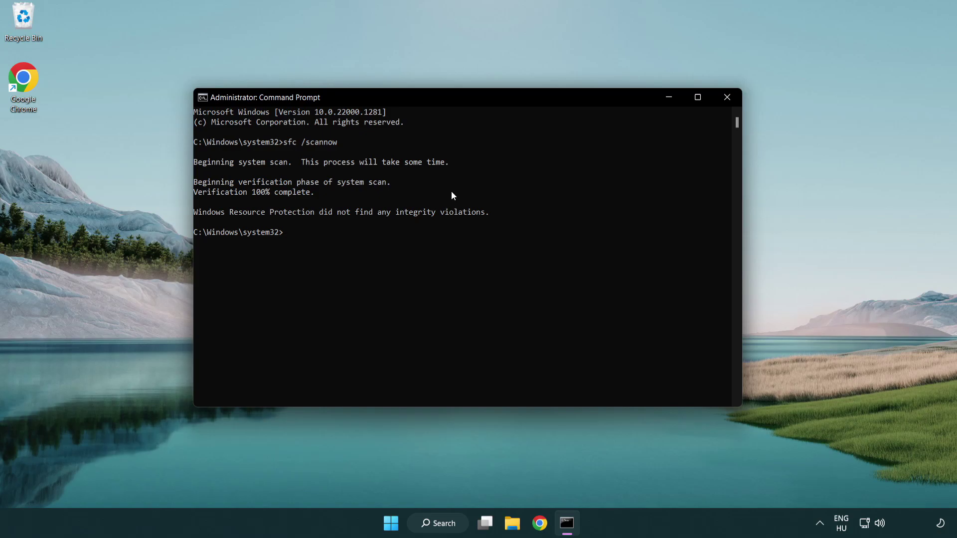
left_click(727, 97)
Check the Start menu power options, then search for security to find Windows Security
key("super")
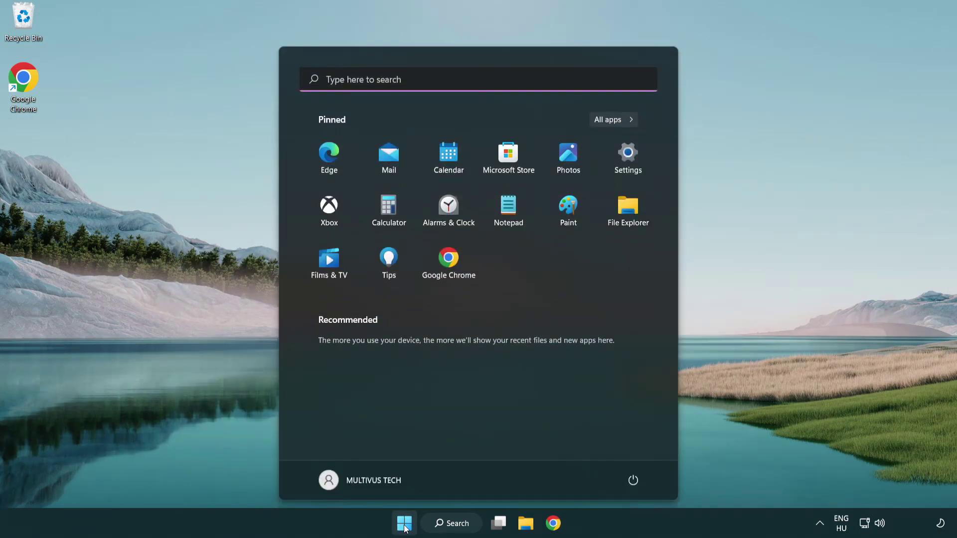
left_click(636, 479)
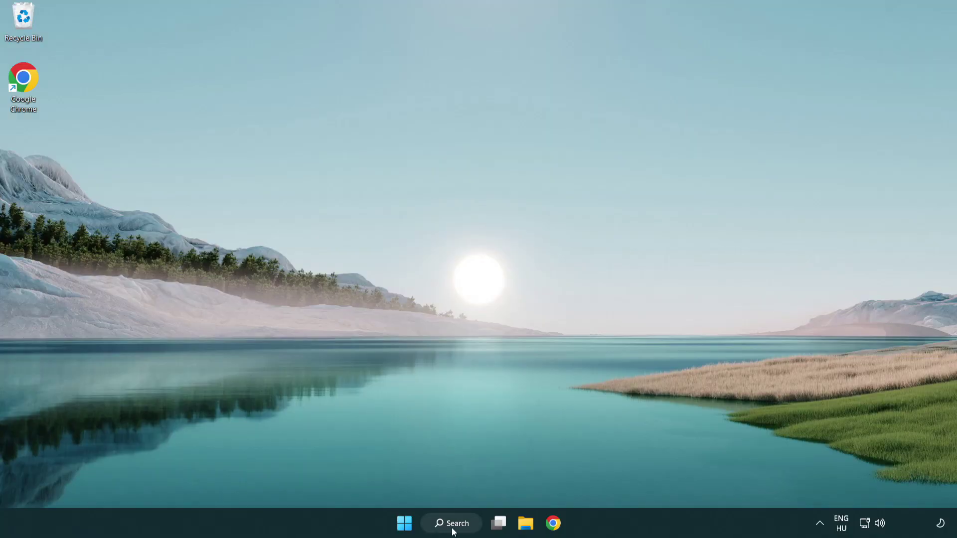
left_click(457, 531)
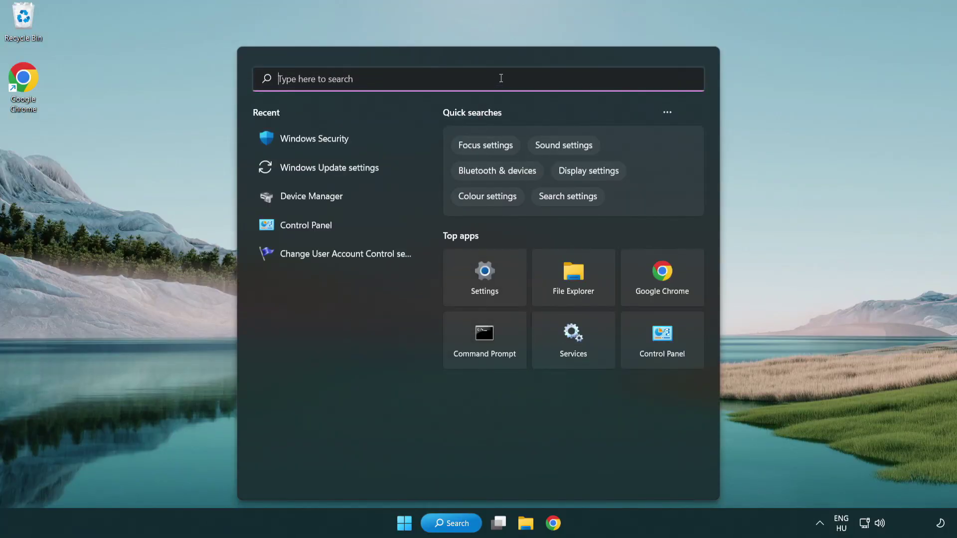
type("securit")
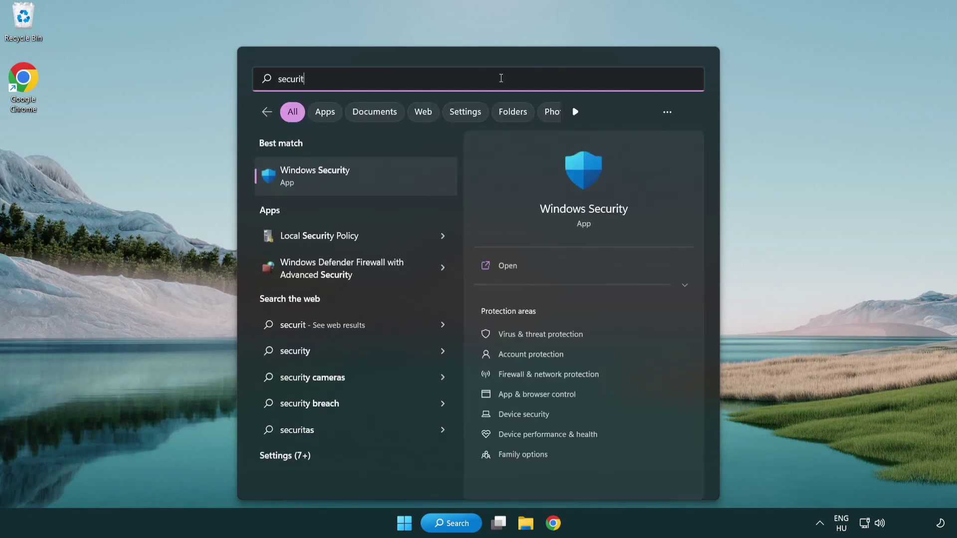
type("y")
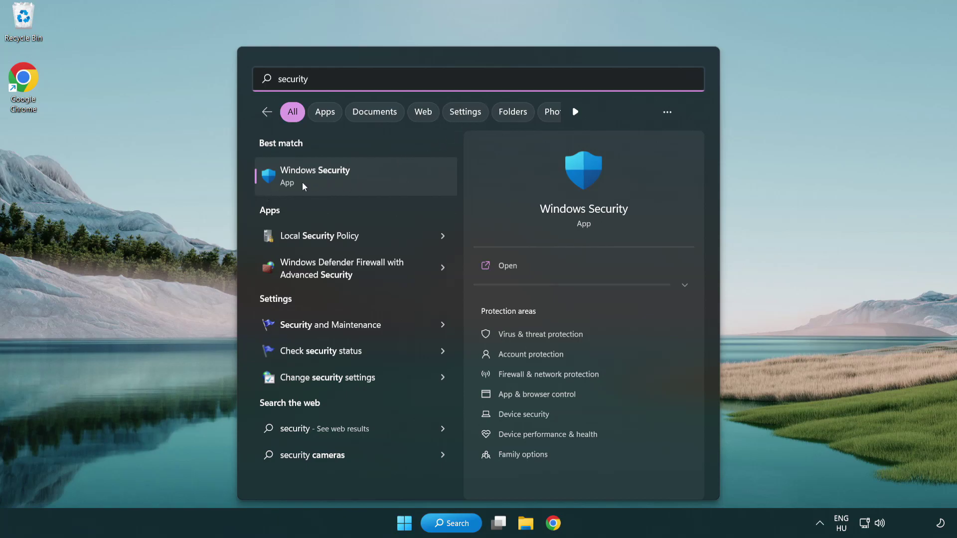
Launch Windows Security and reach Add or remove exclusions under Virus & threat protection settings
left_click(391, 185)
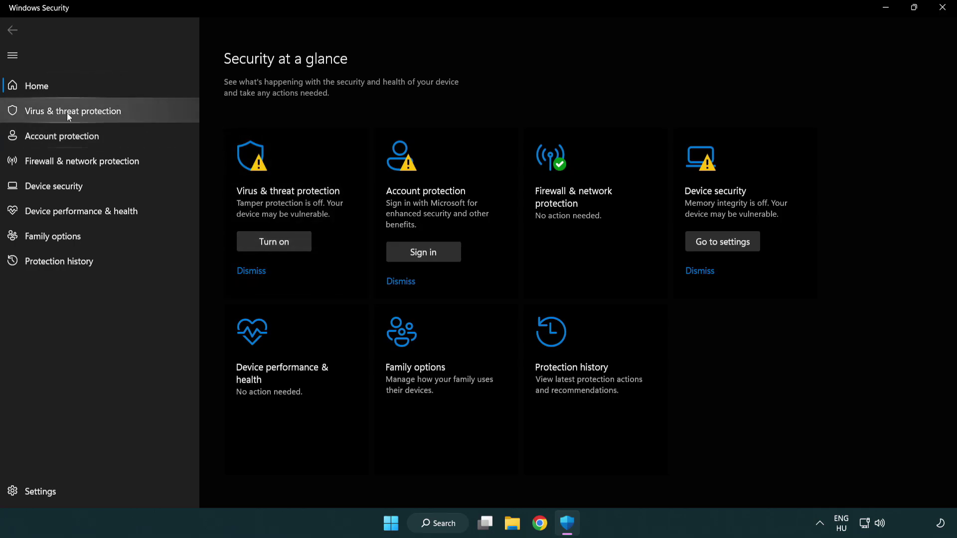
left_click(144, 110)
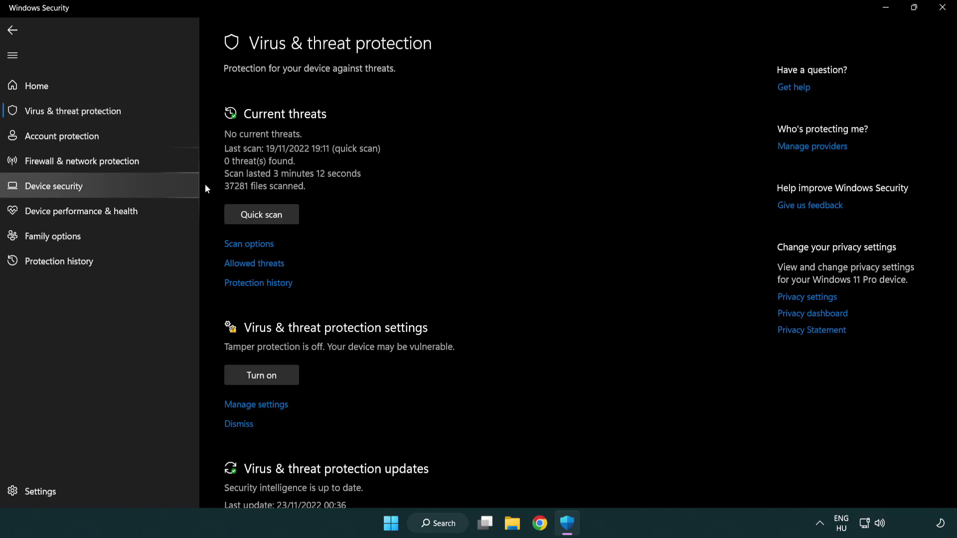
scroll(276, 209, "down", 1)
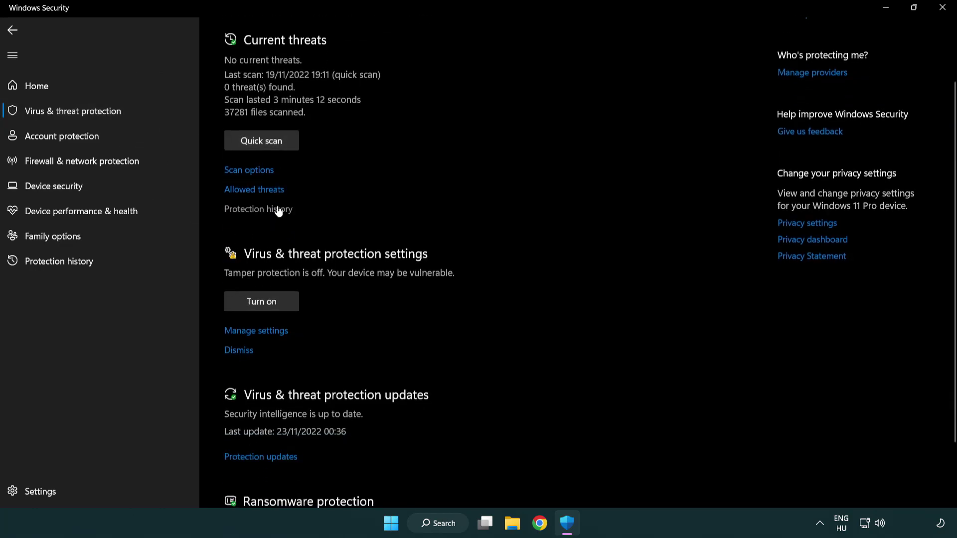
left_click(254, 332)
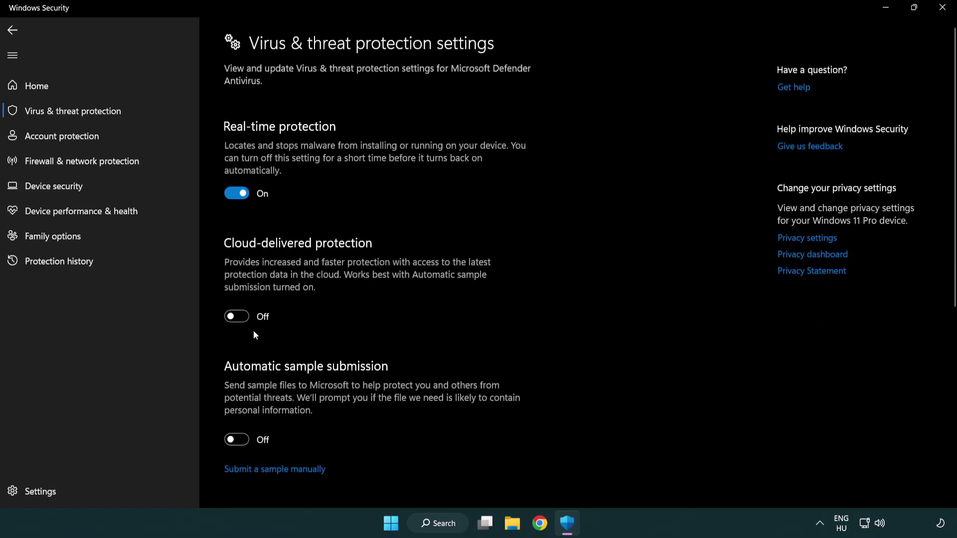
scroll(254, 330, "down", 1)
scroll(254, 331, "down", 1)
scroll(254, 331, "down", 2)
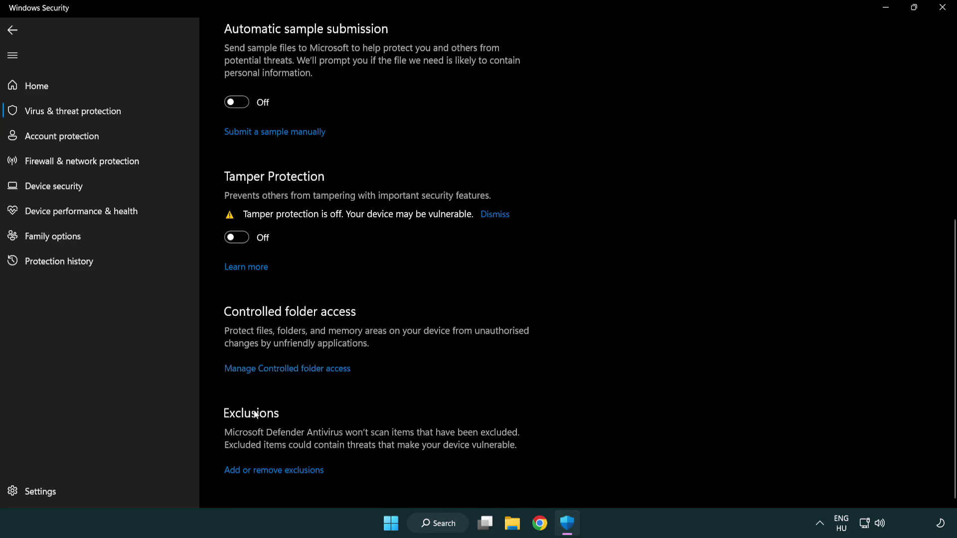
left_click(236, 472)
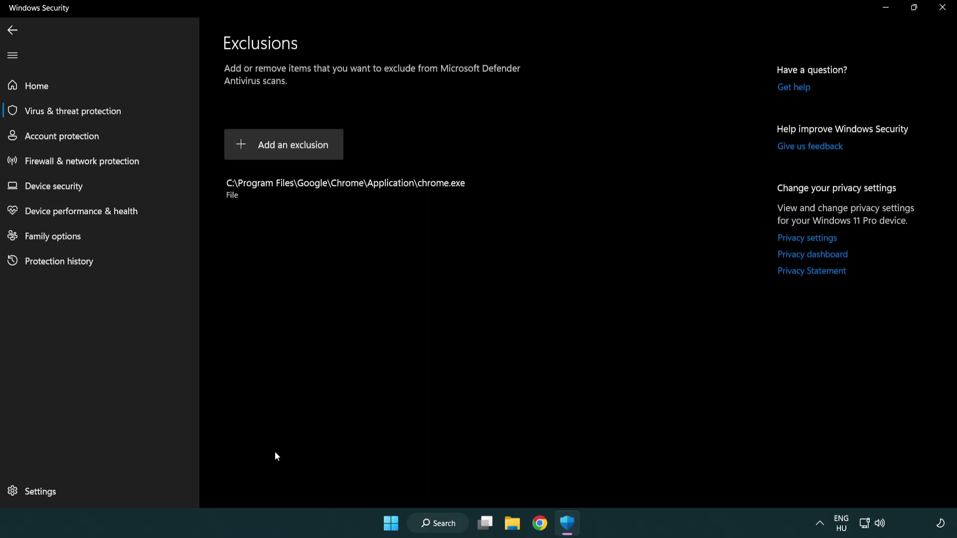
Add an exclusion and browse from This PC to C:\Program Files (x86)
left_click(287, 146)
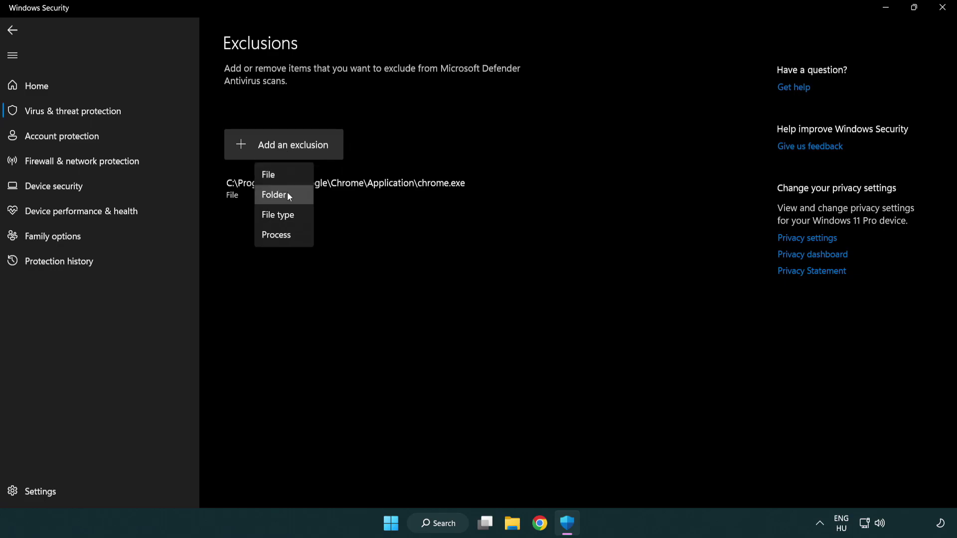
left_click(288, 178)
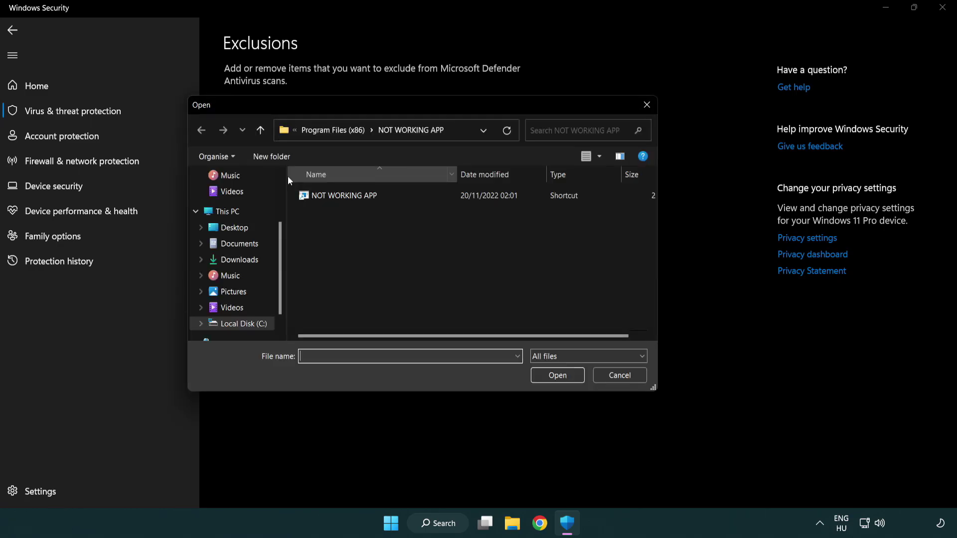
left_click(324, 134)
left_click(324, 133)
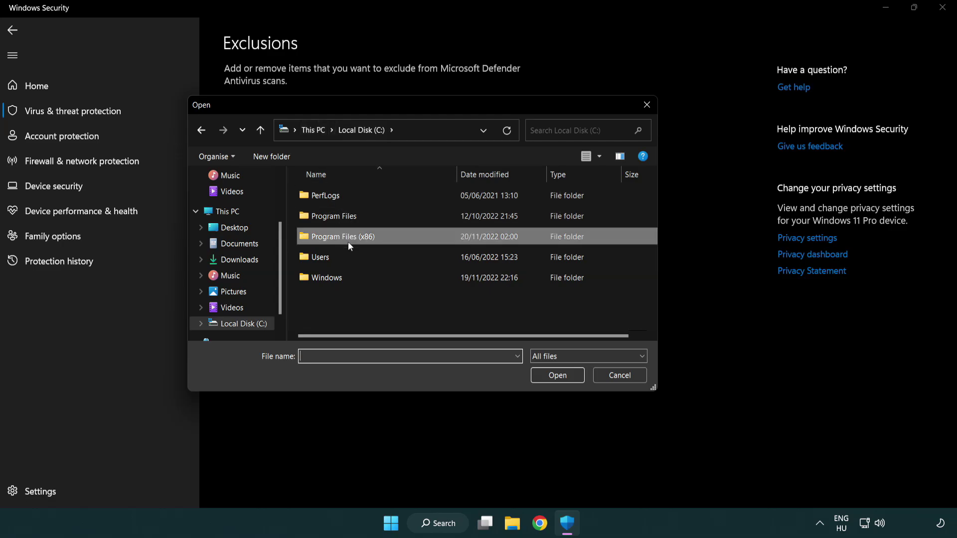
left_click(323, 132)
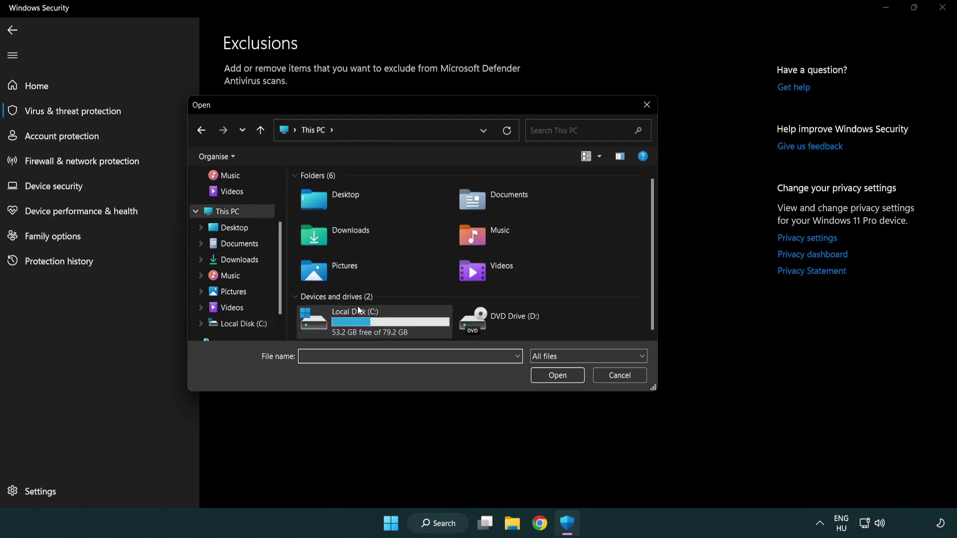
double_click(350, 332)
double_click(349, 238)
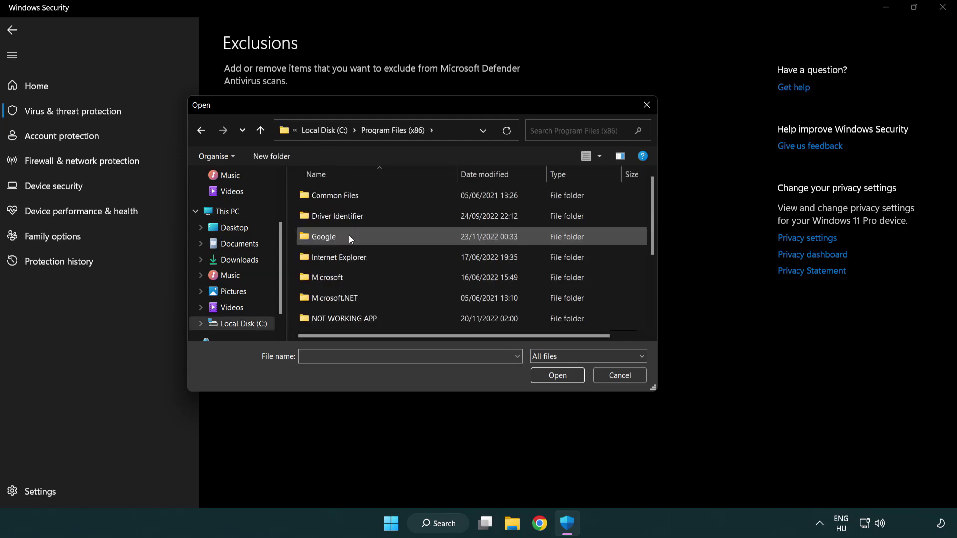
Choose the NOT WORKING APP item as the exclusion, then close Windows Security and open Start
double_click(357, 320)
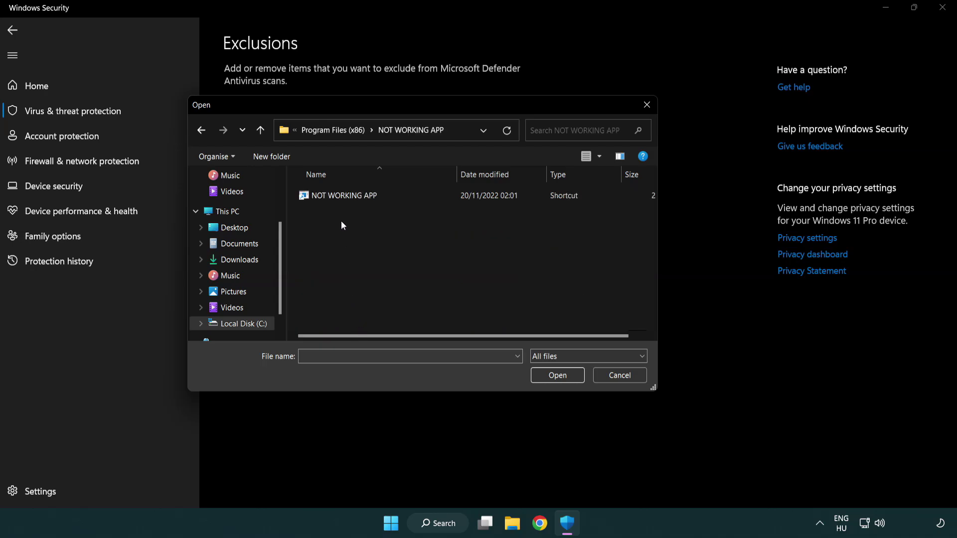
left_click(338, 193)
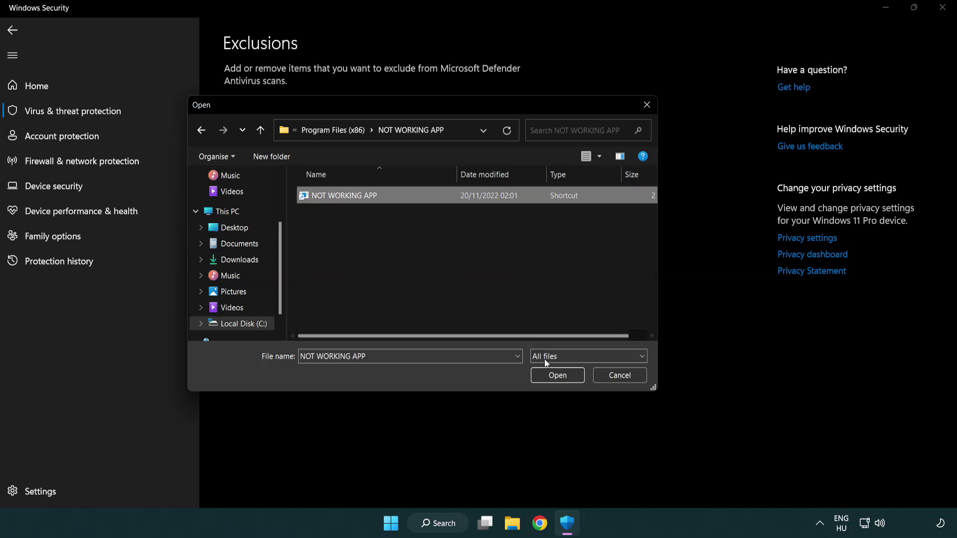
left_click(555, 379)
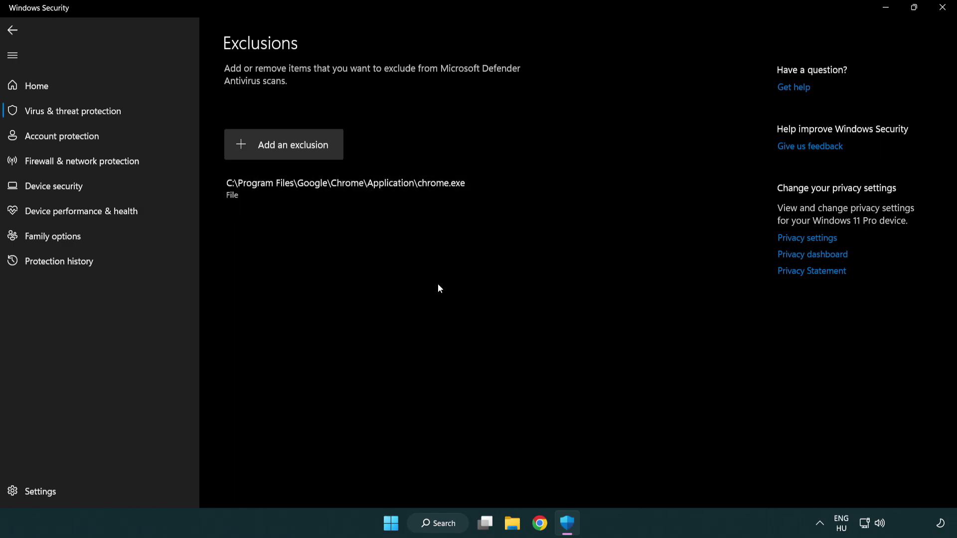
left_click(943, 11)
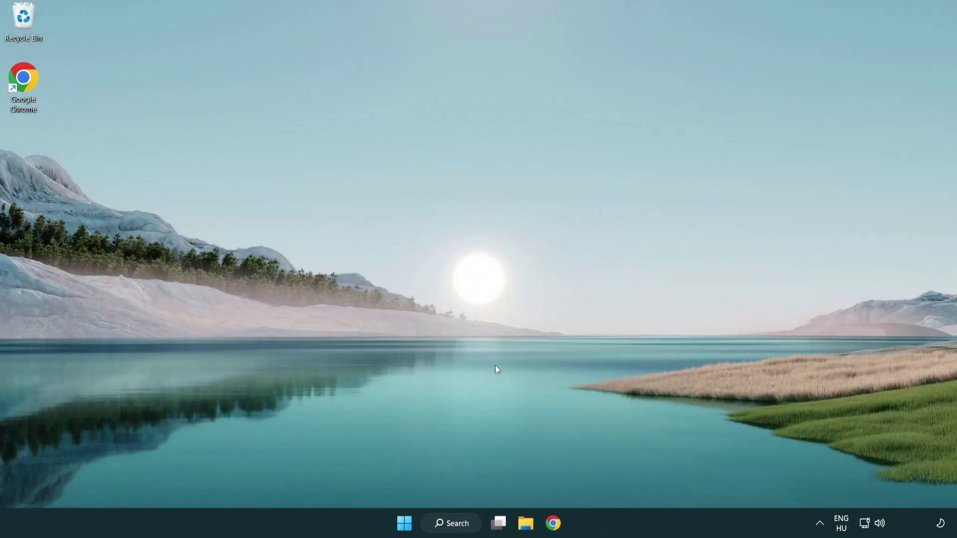
left_click(404, 522)
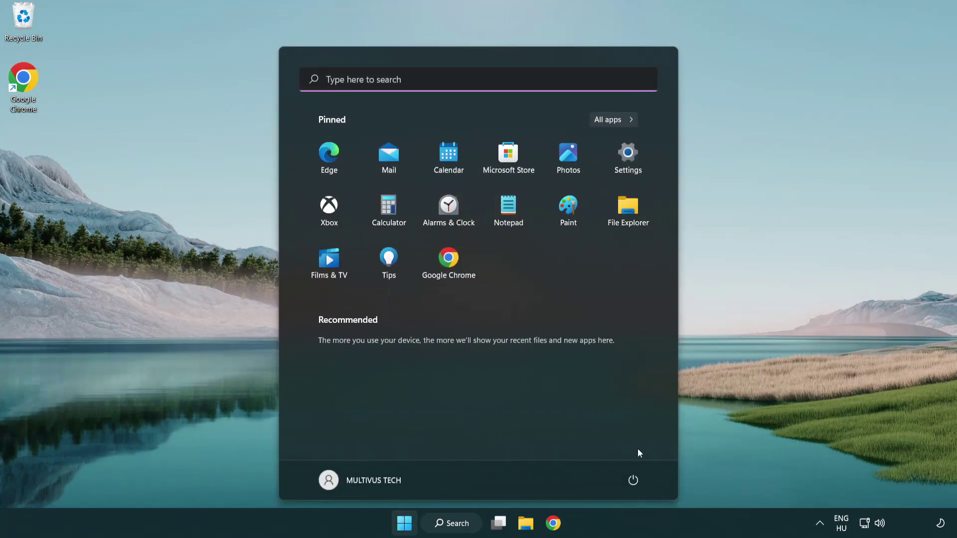